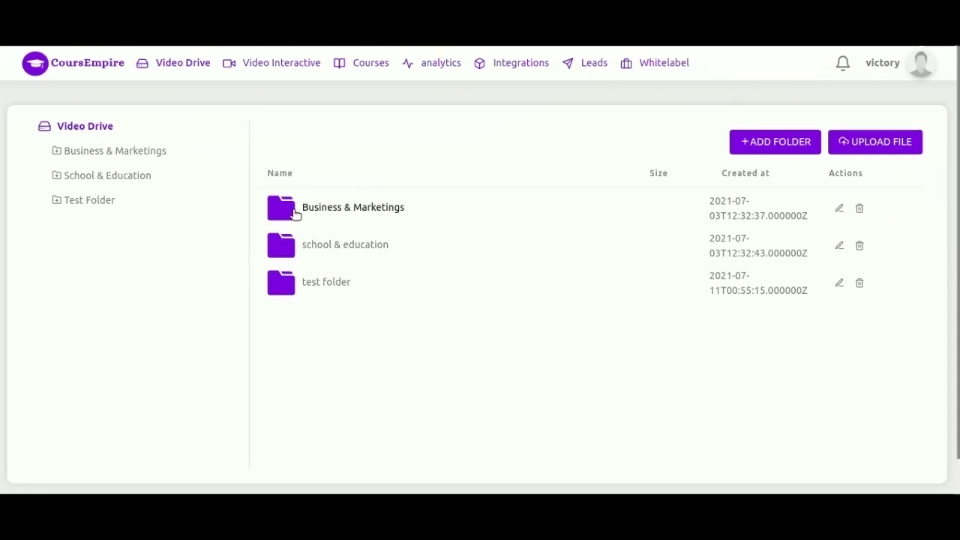
View the videos inside the Business & Marketings folder and look over the folder list of the video drive
click(142, 152)
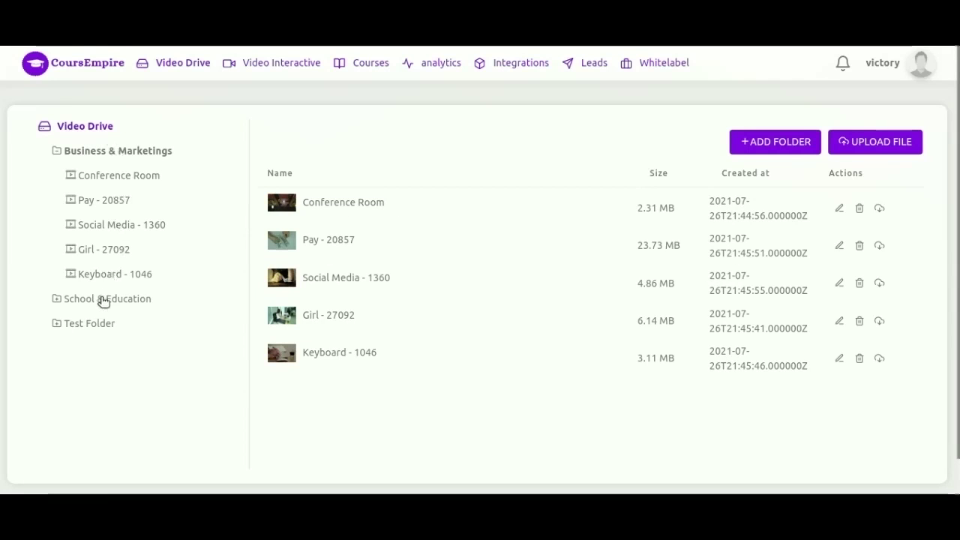
click(104, 301)
click(111, 154)
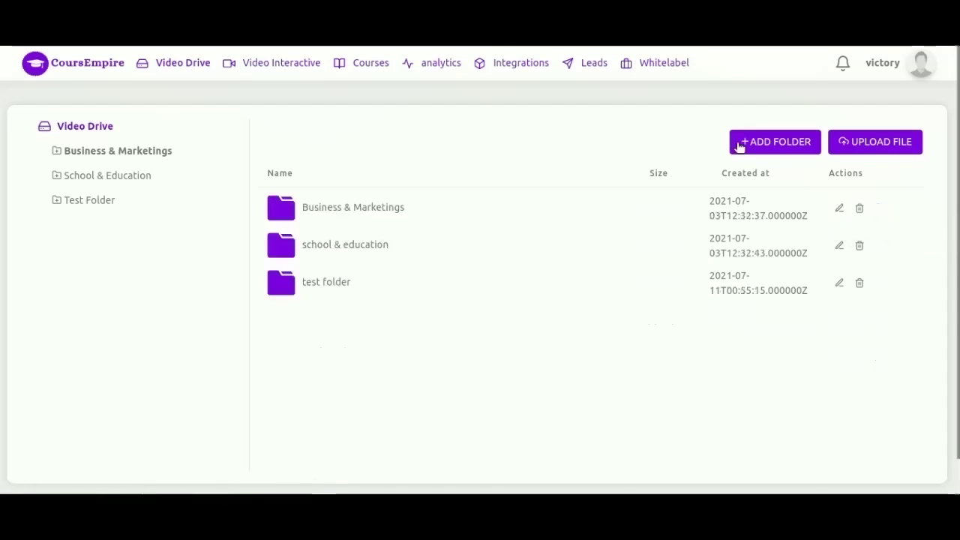
Add a new folder named "folder" to the video drive and open it
click(739, 145)
click(466, 260)
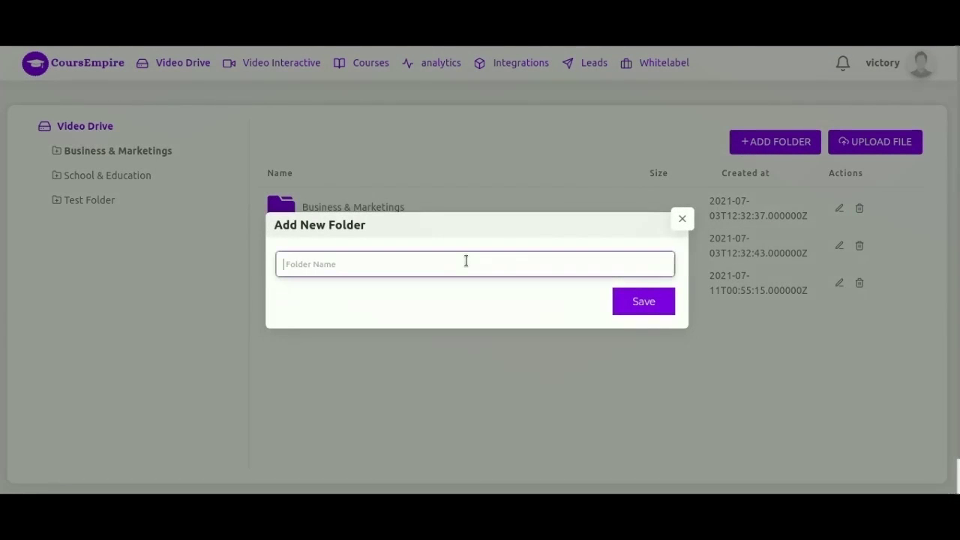
text(folder)
key(Return)
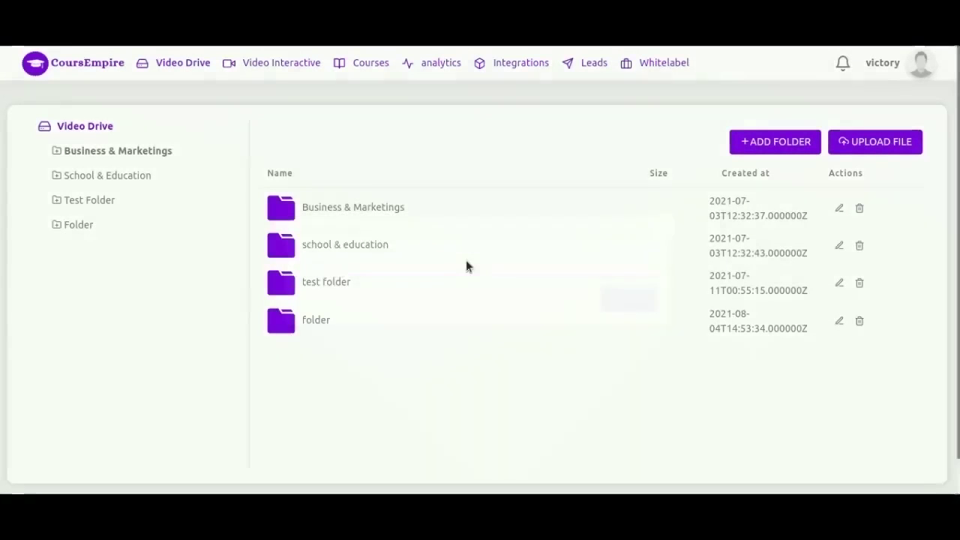
click(286, 324)
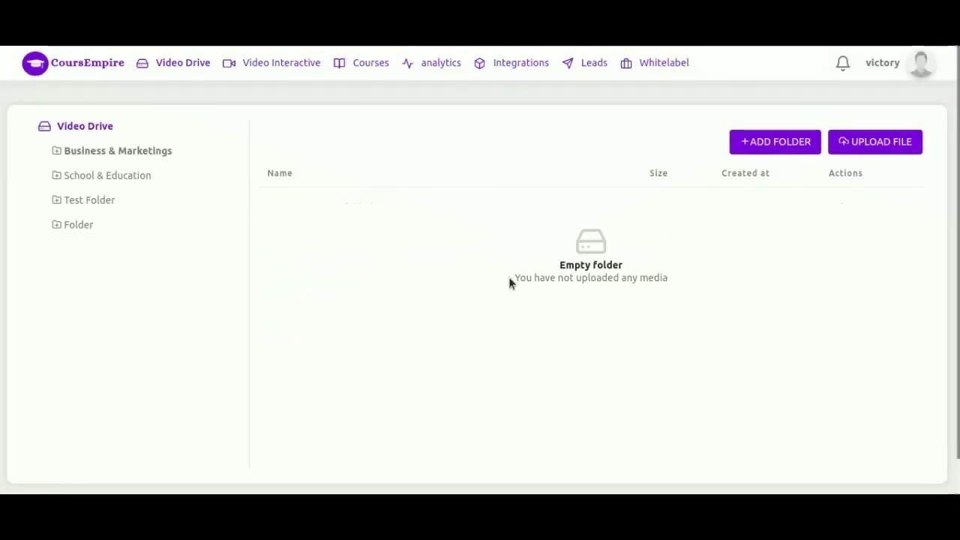
Open the interactive funnel Video 2 for editing and move the Social Media - 1360 card farther from the Pay - 20857 card
click(281, 62)
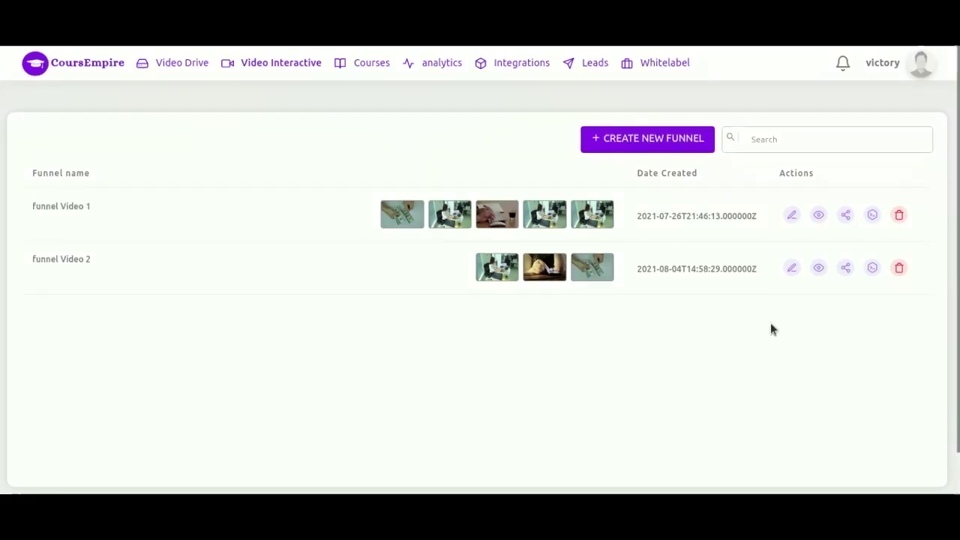
click(793, 270)
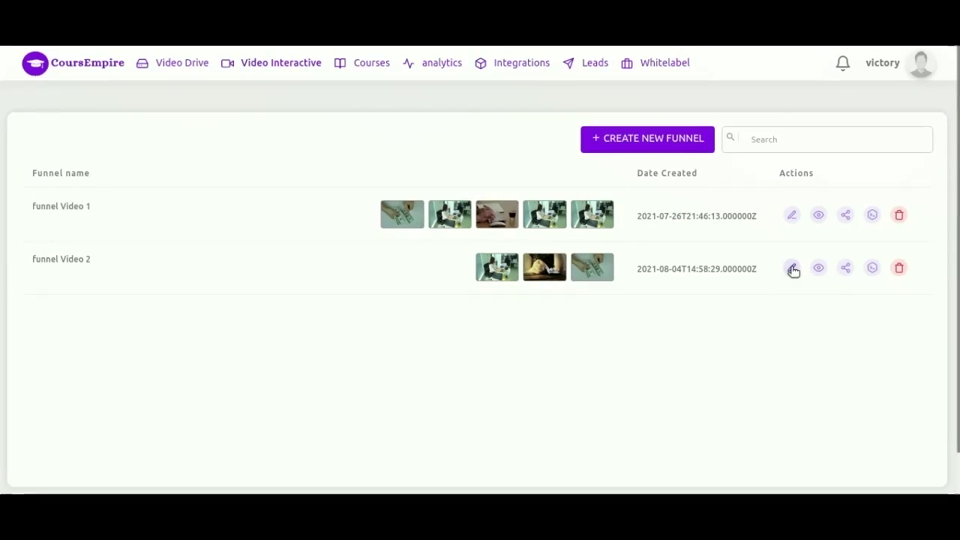
drag(650, 236, 805, 207)
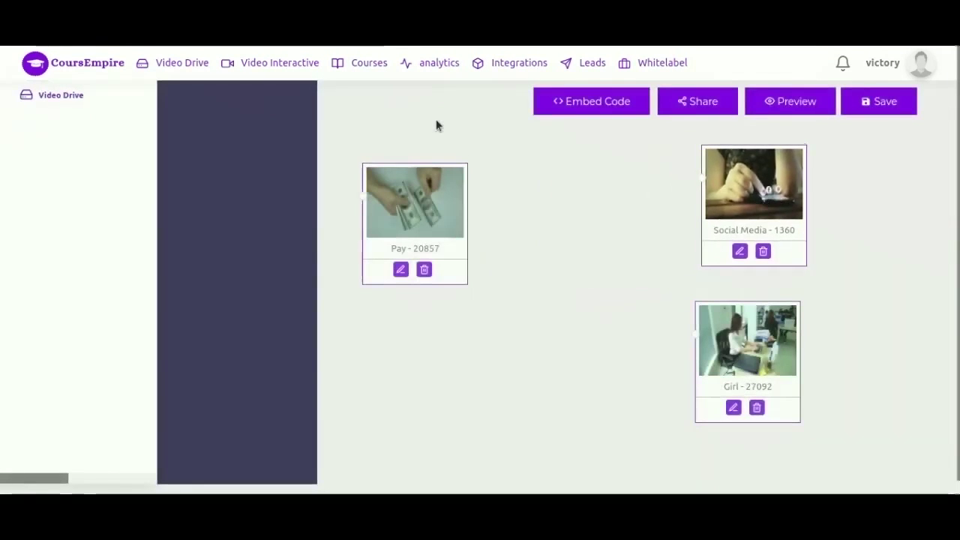
Add the Keyboard - 1046 and Social Media - 1360 videos from the Business & Marketings folder to the funnel canvas
click(62, 96)
click(61, 120)
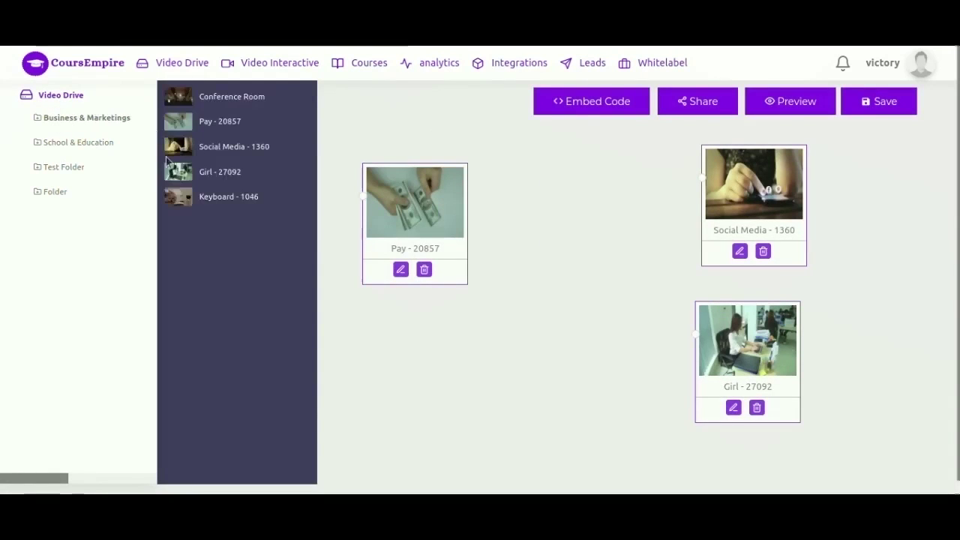
drag(173, 192, 553, 338)
drag(179, 147, 447, 221)
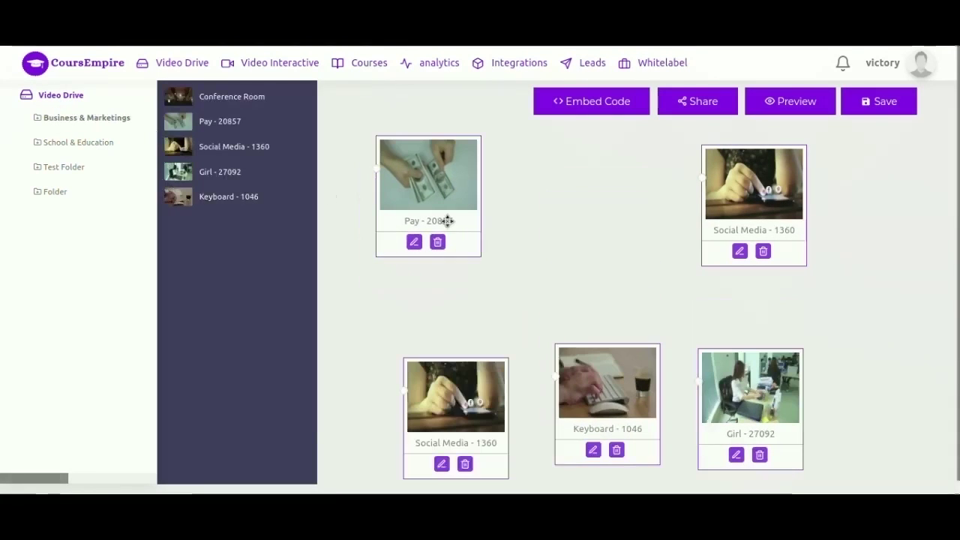
Open the Pay - 20857 video for editing and set its player color to red #DA0E0EFF
click(415, 243)
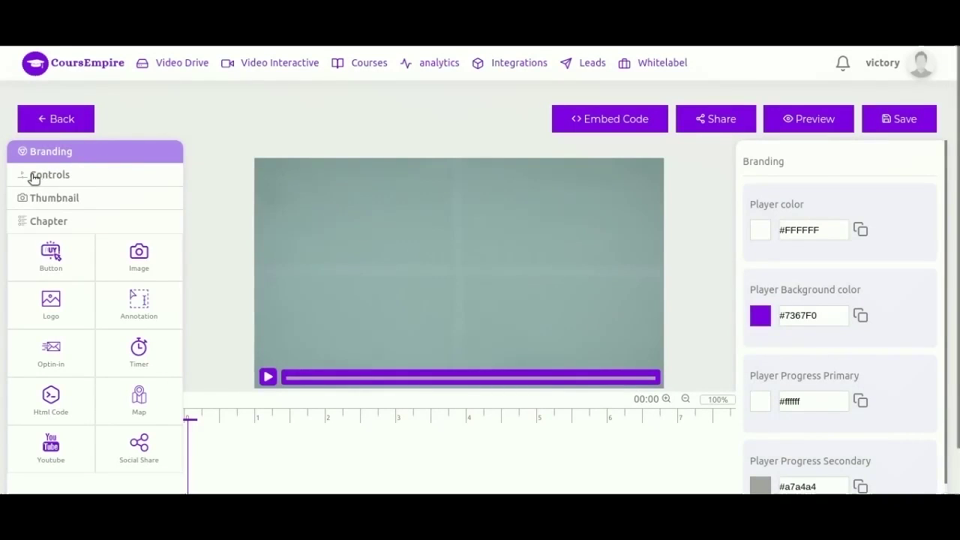
click(763, 233)
click(884, 314)
click(888, 253)
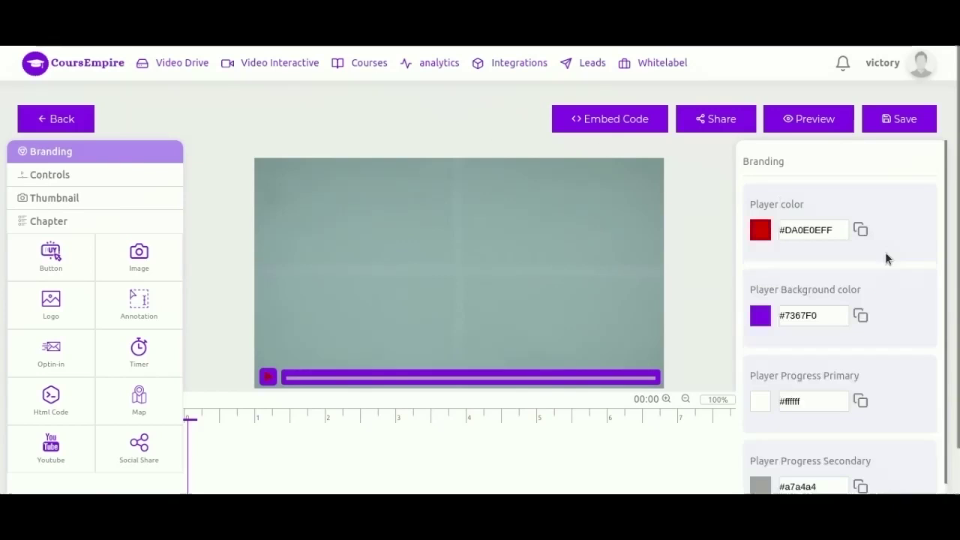
Set the player background color to dark blue #2E2E48FF
scroll(765, 319, down, 1)
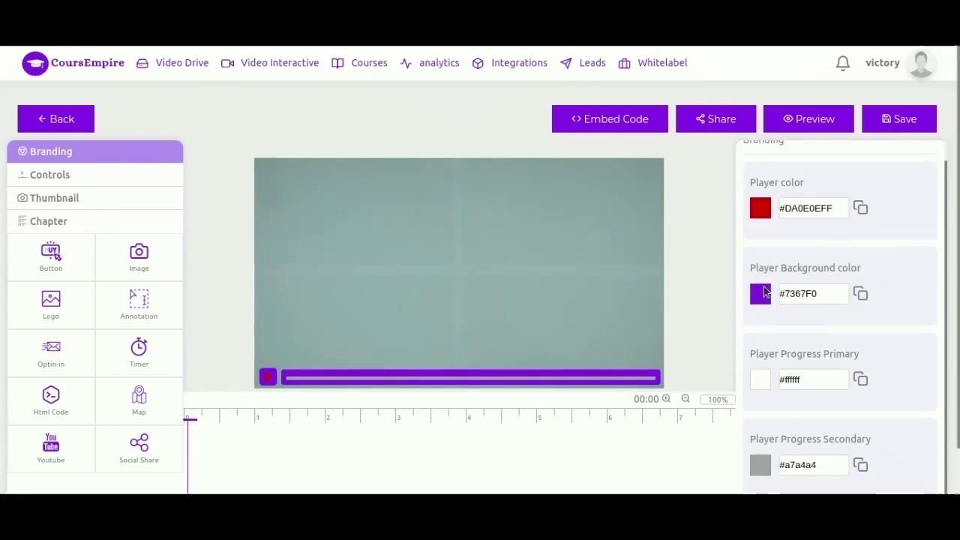
click(762, 295)
click(789, 403)
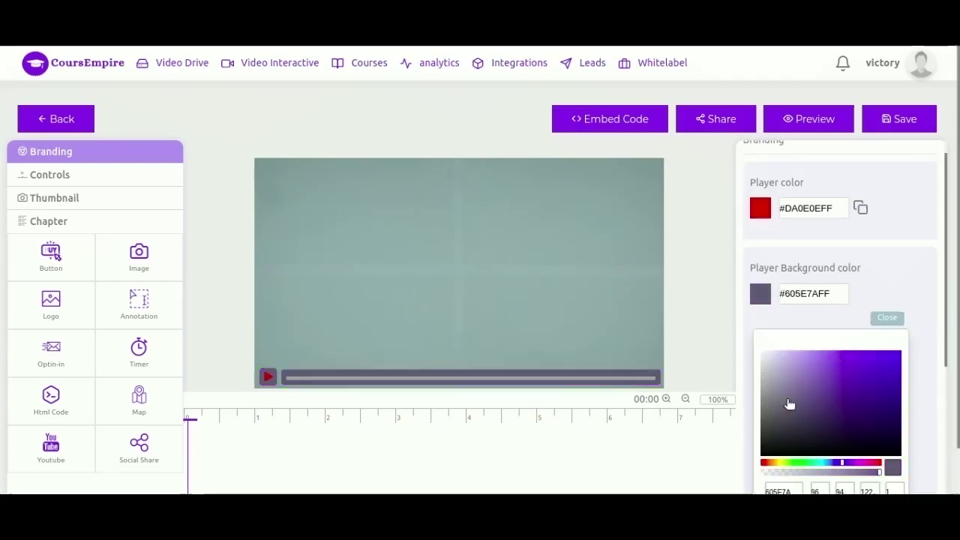
click(765, 353)
mouse_move(766, 354)
mouse_down()
mouse_move(785, 369)
mouse_move(812, 427)
mouse_up()
click(888, 317)
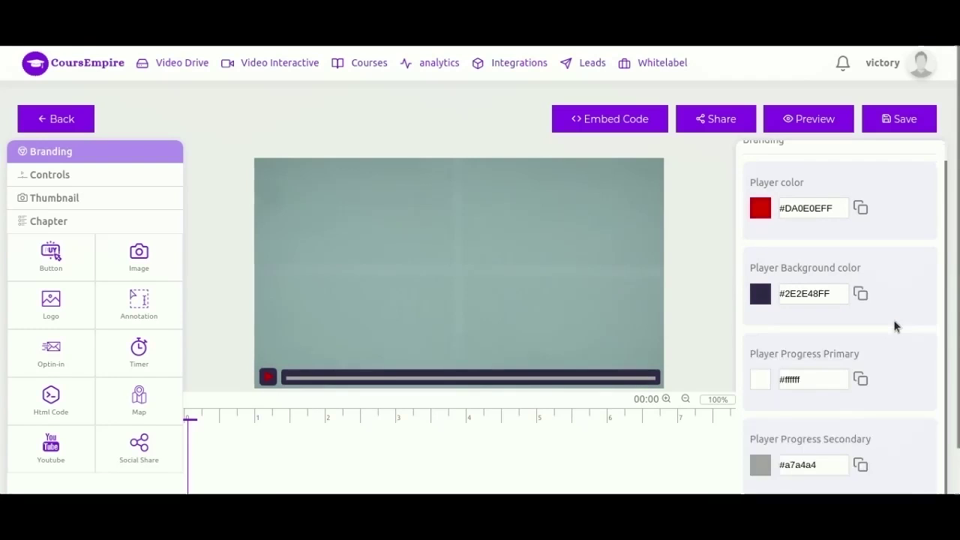
Set the Player Progress Primary color to #FF0000FF and open the Player Progress Secondary color for editing
scroll(893, 320, down, 1)
click(760, 328)
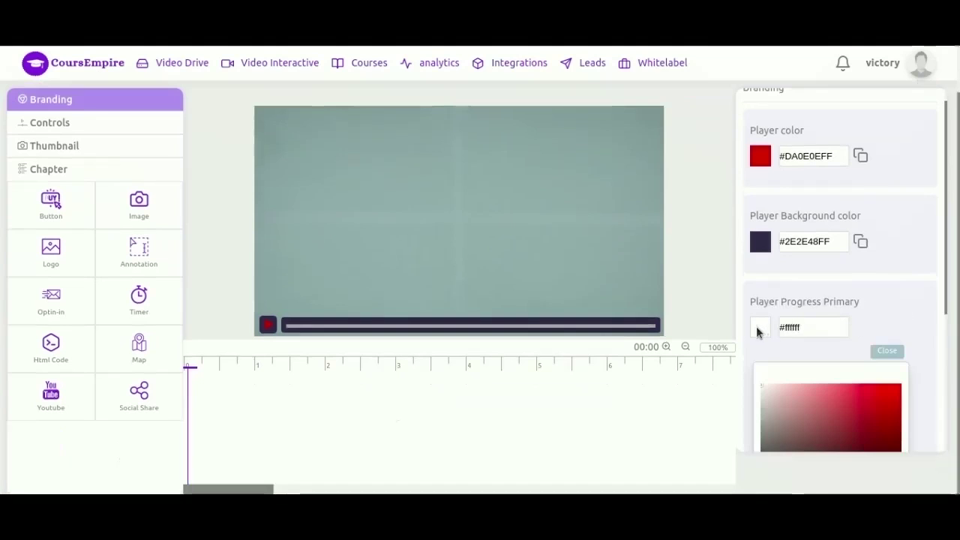
drag(862, 405, 907, 376)
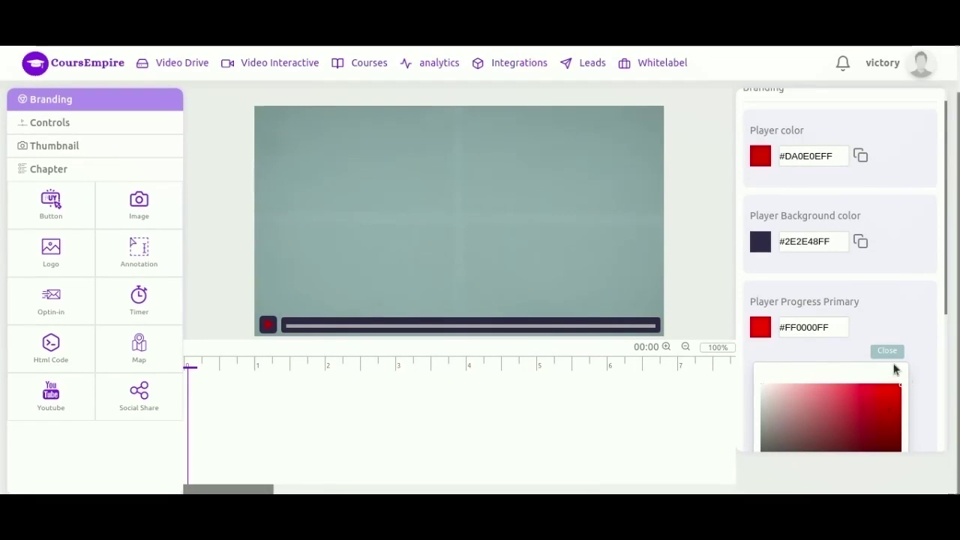
click(890, 352)
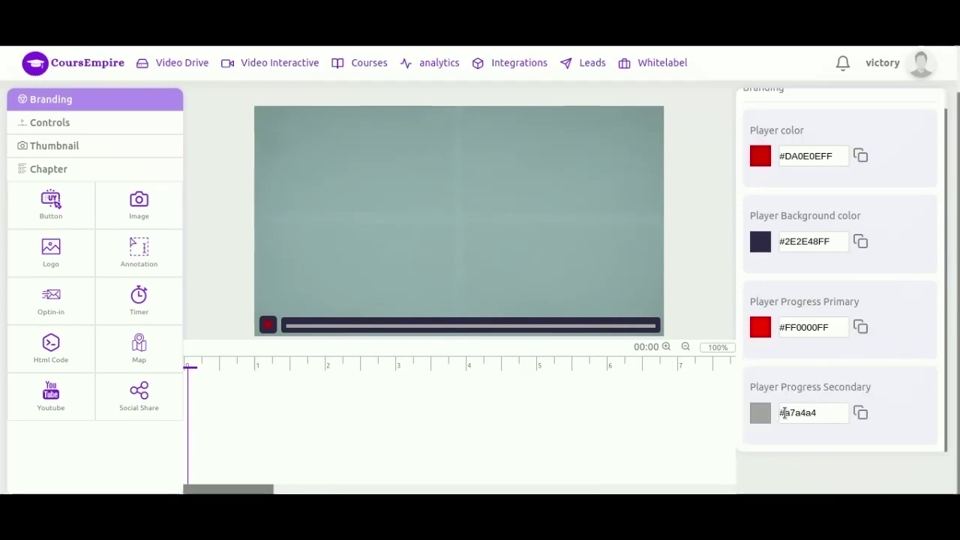
click(762, 414)
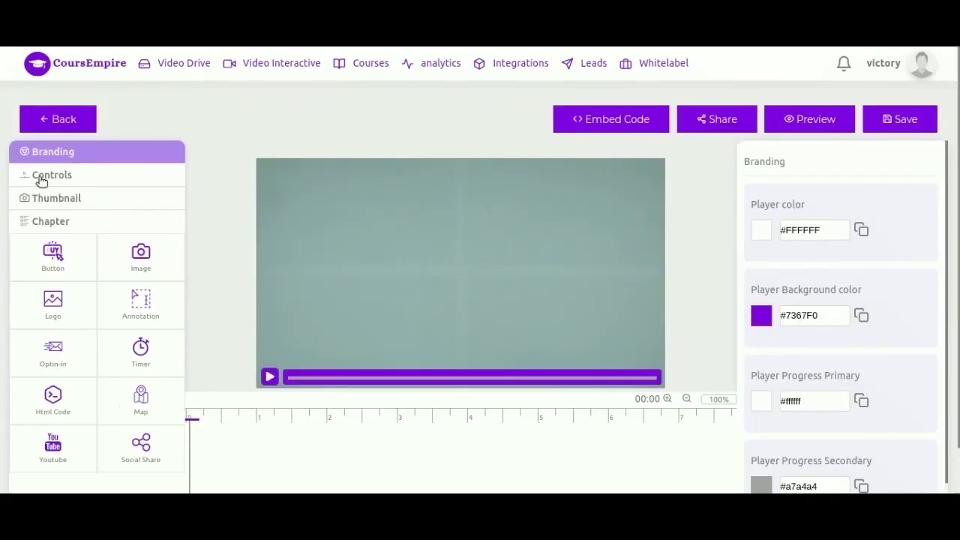
In the playback controls, enable autoplay and set the end action to Pause on last frame
click(41, 177)
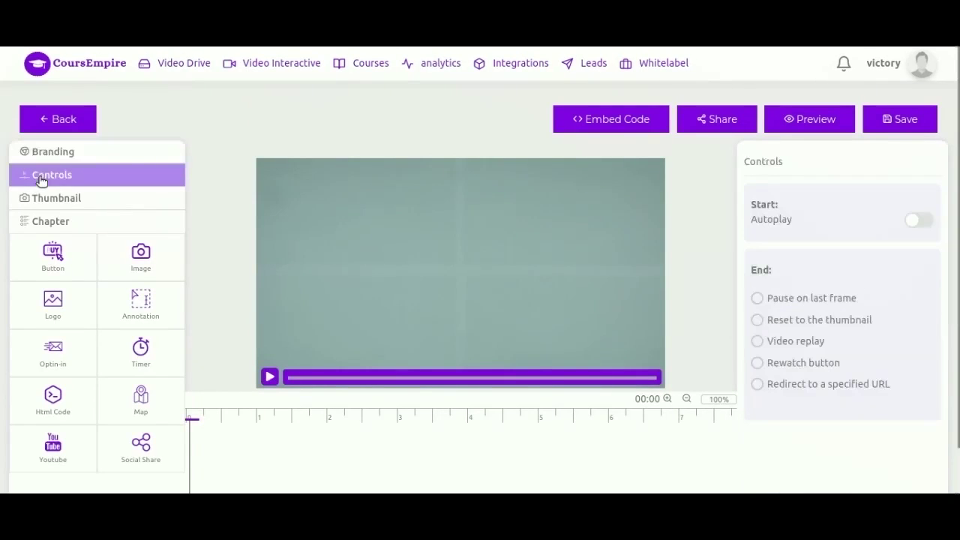
click(923, 220)
click(757, 298)
click(758, 299)
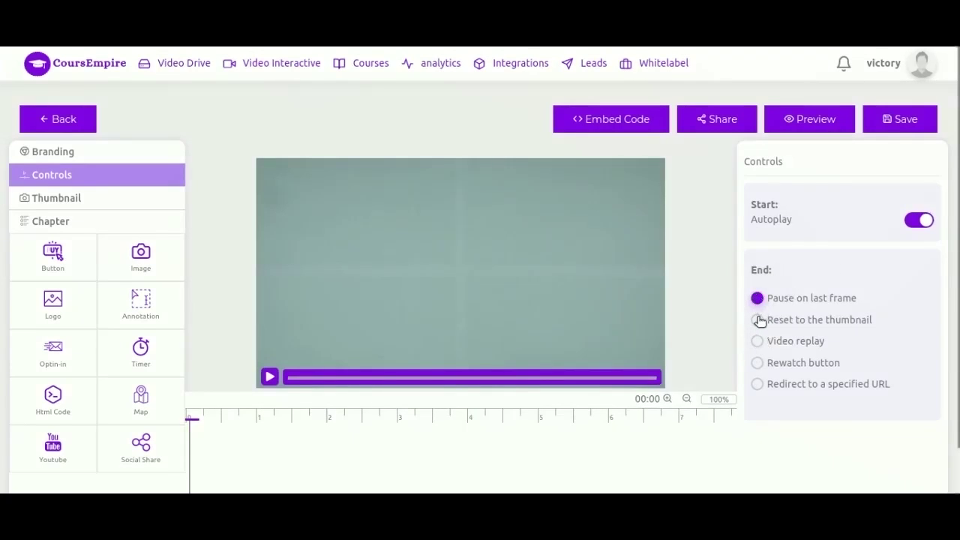
Try the Video replay end action, switch it to Redirect to a specified URL, and enter the destination web address
click(757, 341)
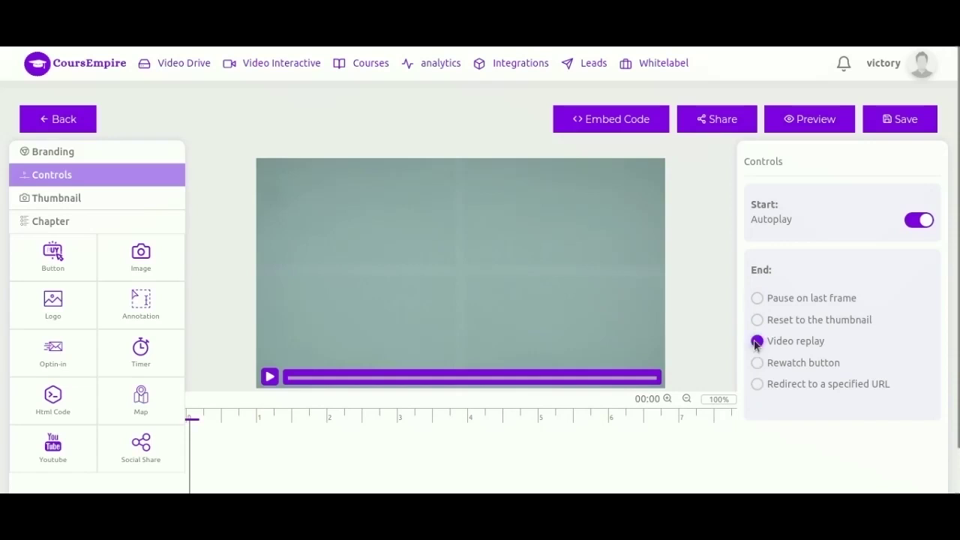
click(758, 383)
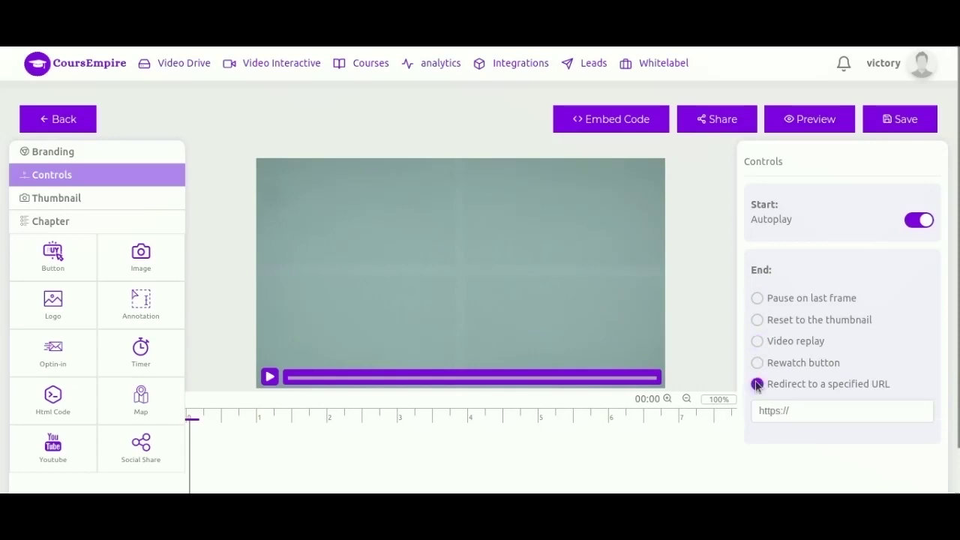
click(820, 410)
text(goog.com)
double_click(793, 413)
click(782, 414)
double_click(783, 415)
text(goof)
text(le.com)
In the thumbnail settings, choose an earlier video frame for the From video thumbnail
click(56, 203)
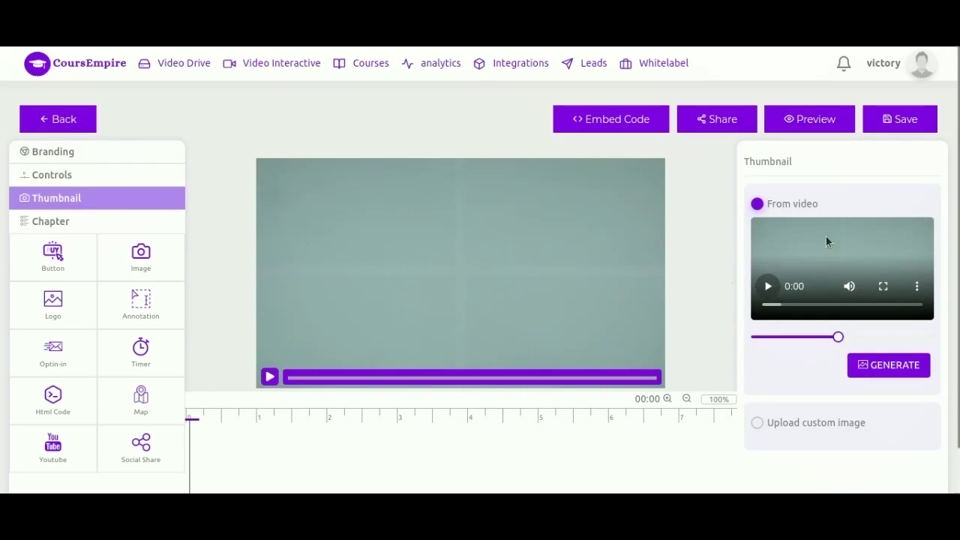
drag(838, 337, 807, 338)
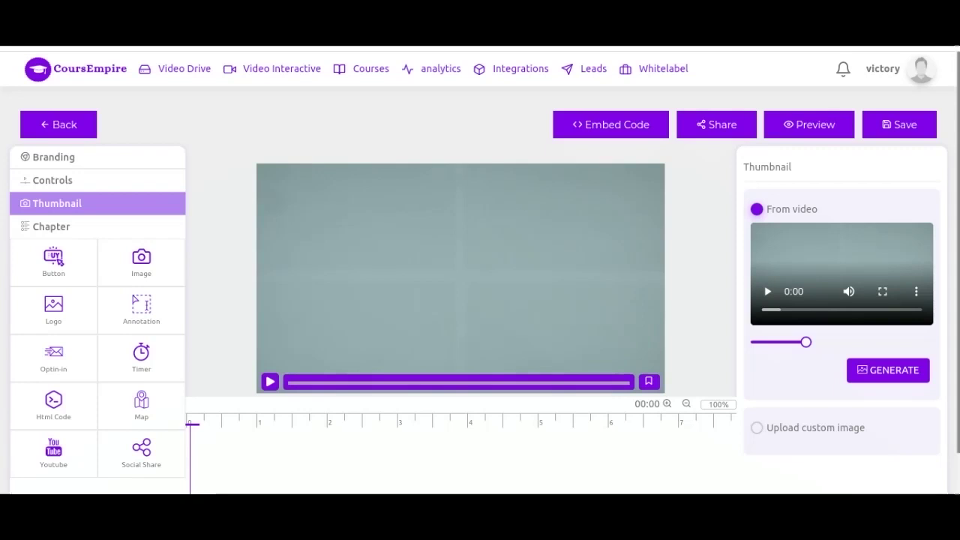
scroll(480, 300, down, 1)
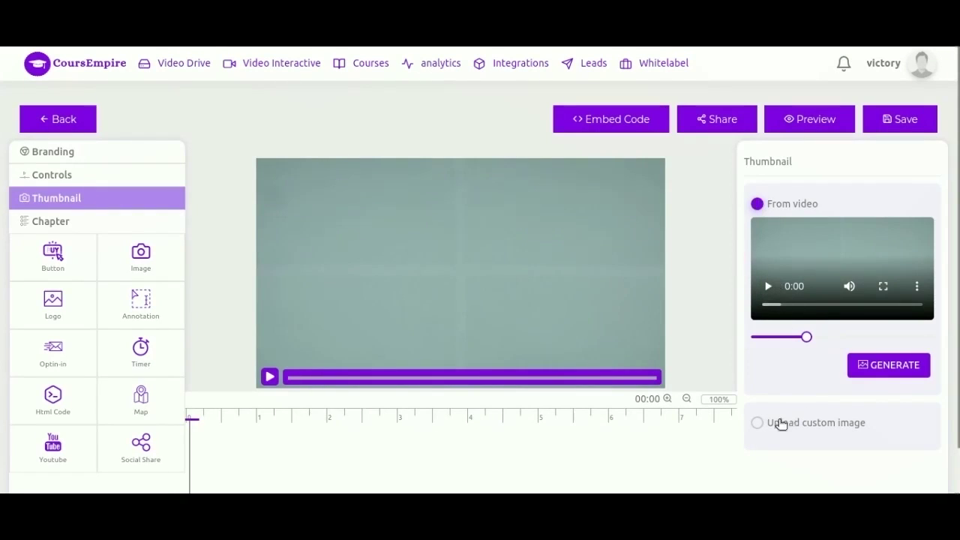
Switch the thumbnail source to a custom image and browse the Business & Marketings uploads and the Business stock images
click(757, 423)
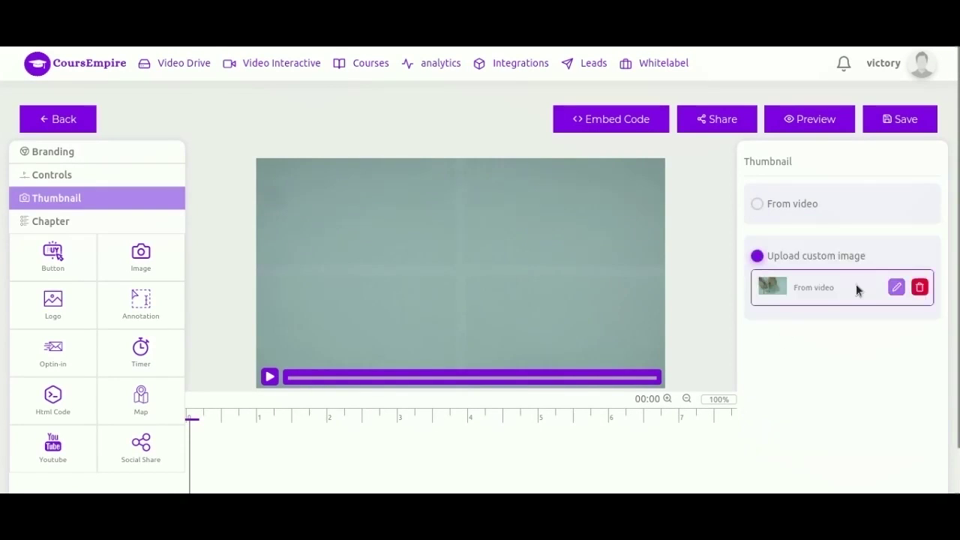
click(897, 287)
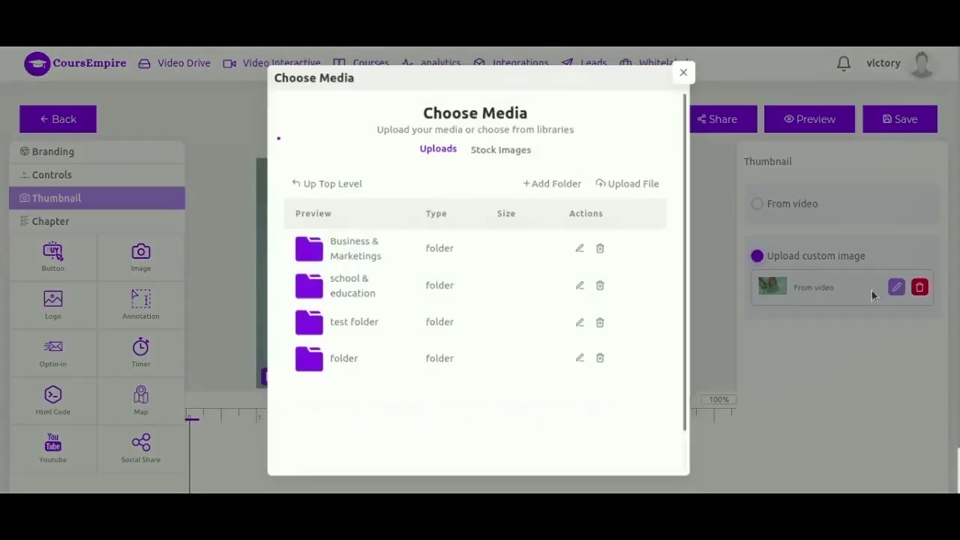
click(349, 269)
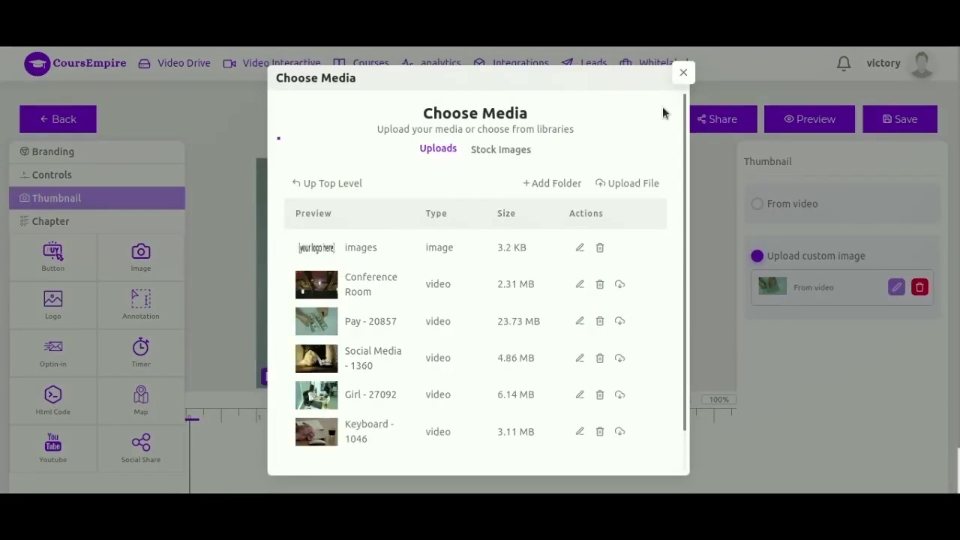
click(490, 151)
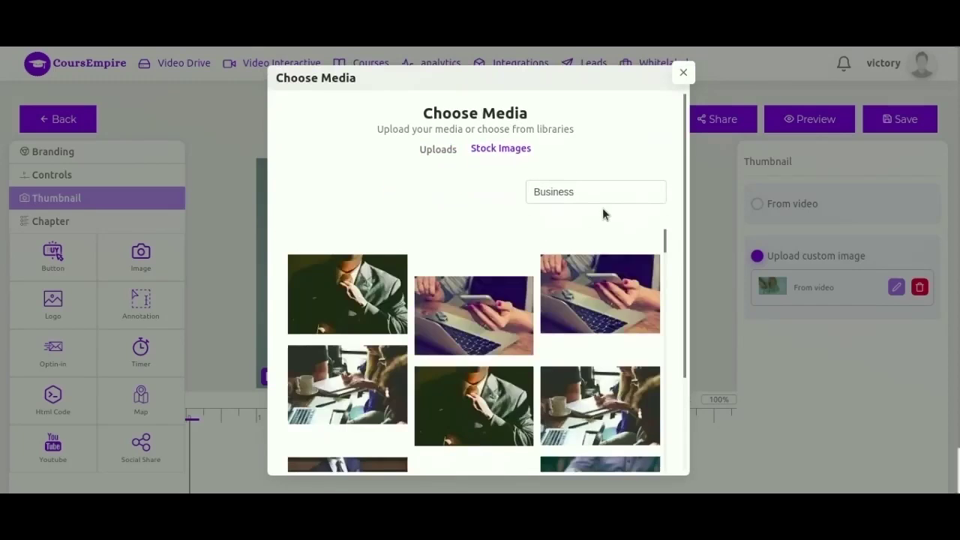
scroll(460, 409, down, 3)
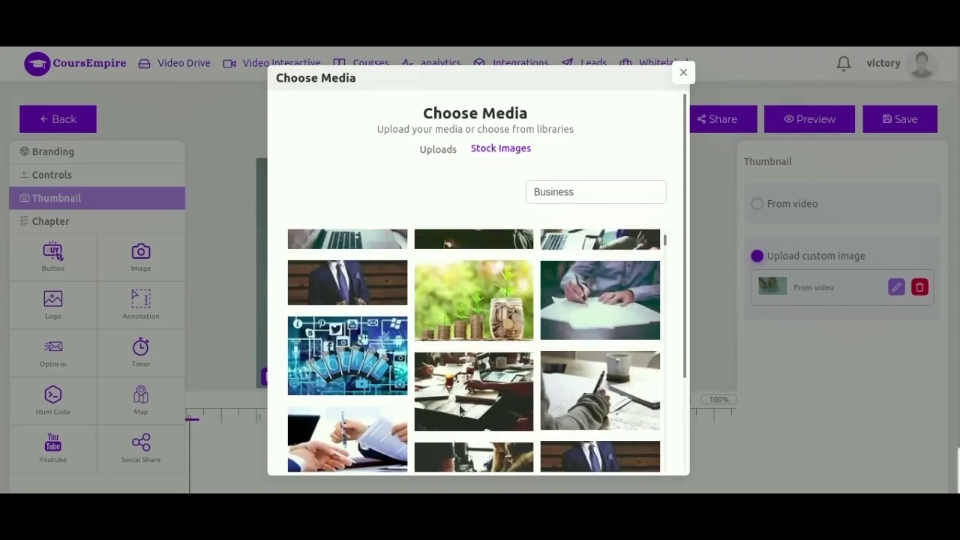
scroll(460, 409, down, 5)
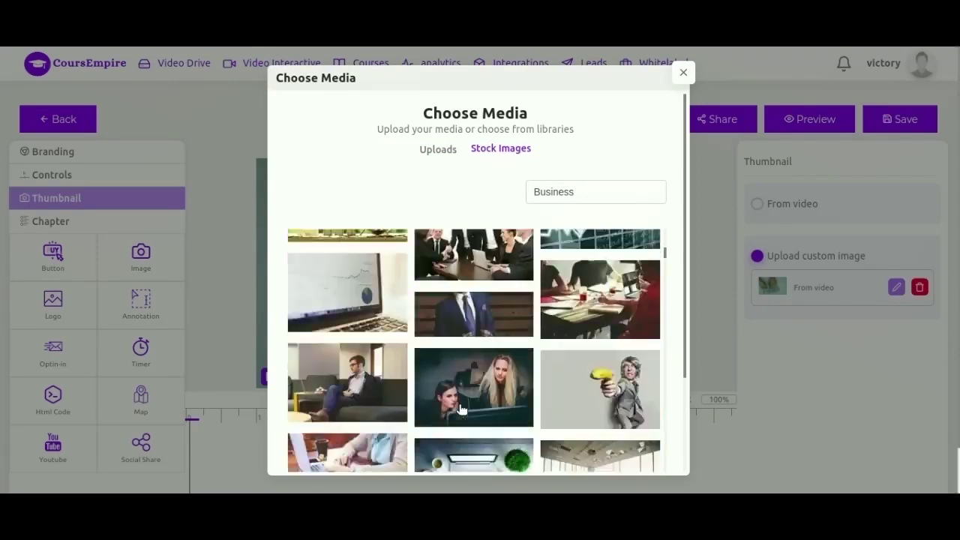
scroll(462, 409, down, 5)
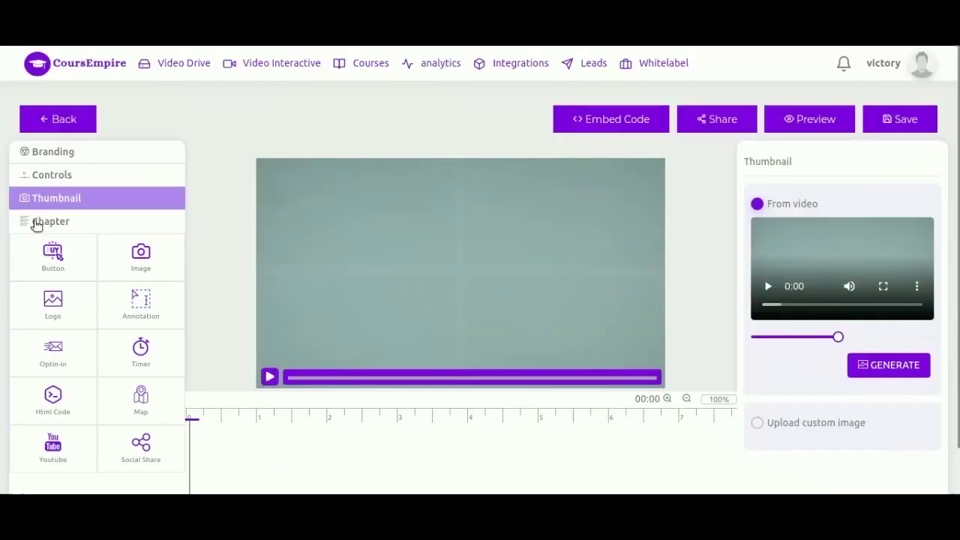
Enable chapters for the video in the chapter settings
click(37, 221)
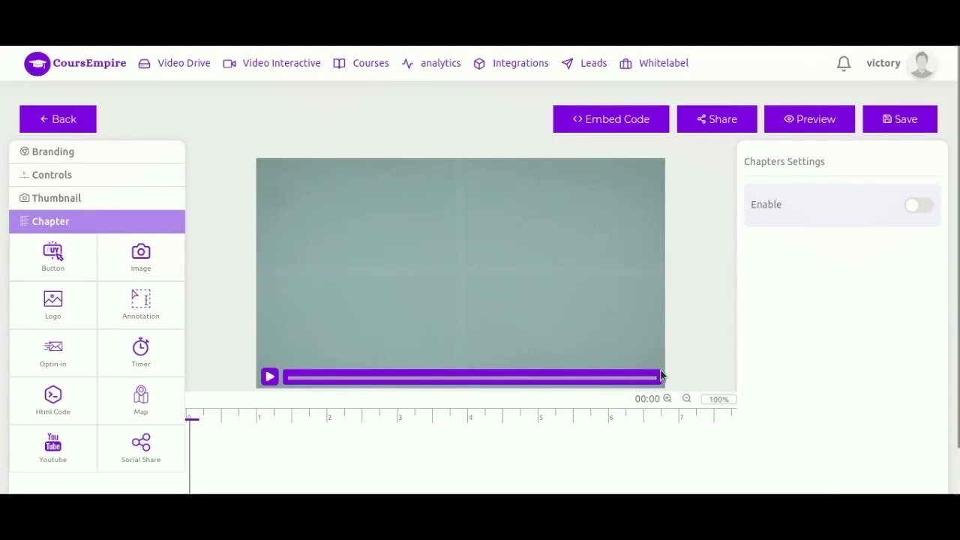
click(921, 208)
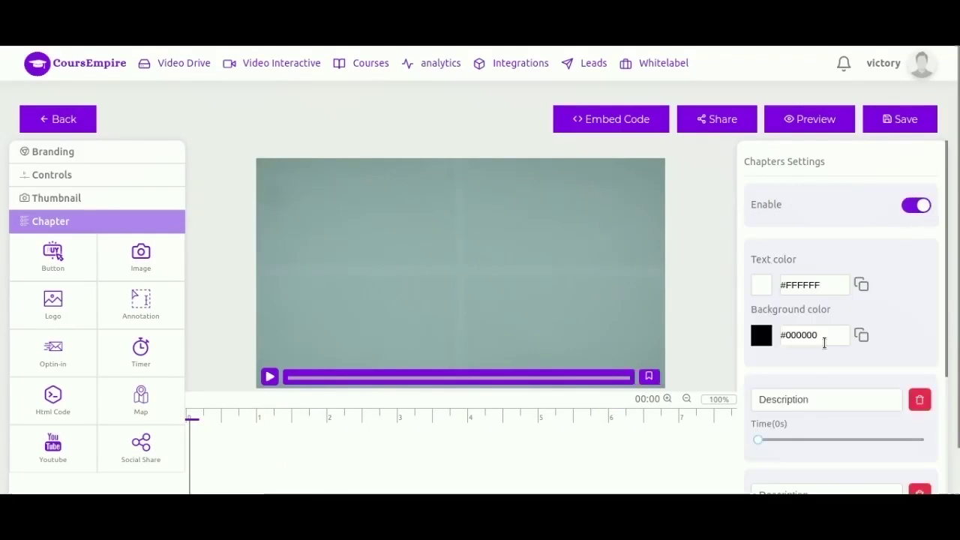
Show the bookmarks list on the video player and name the three chapters intro, chapter 1 and Chapter 2
click(649, 377)
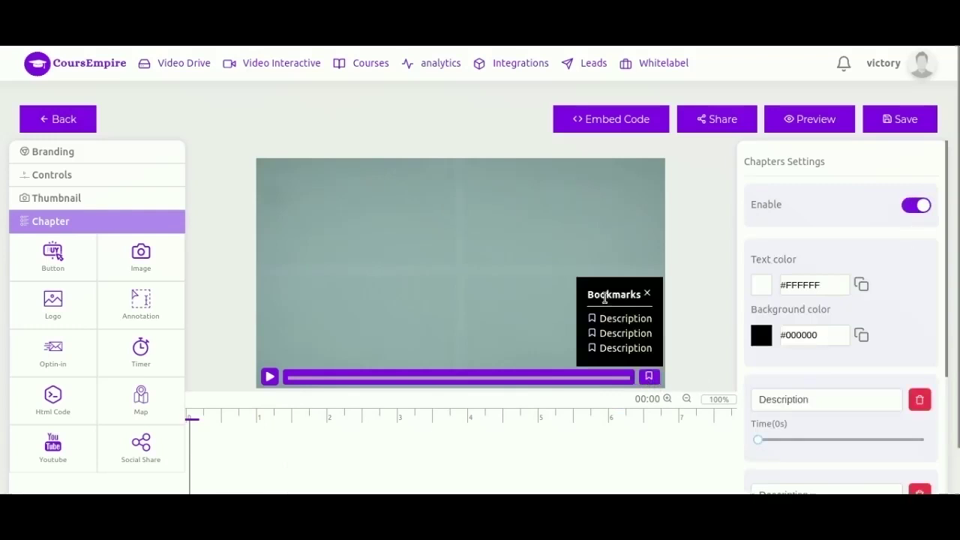
double_click(797, 399)
text(i)
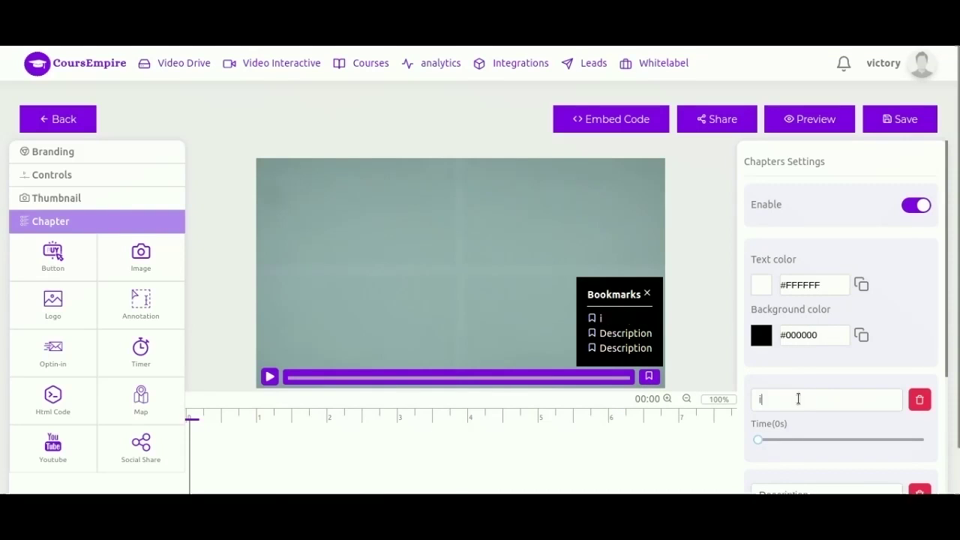
text(ntro)
scroll(846, 402, down, 1)
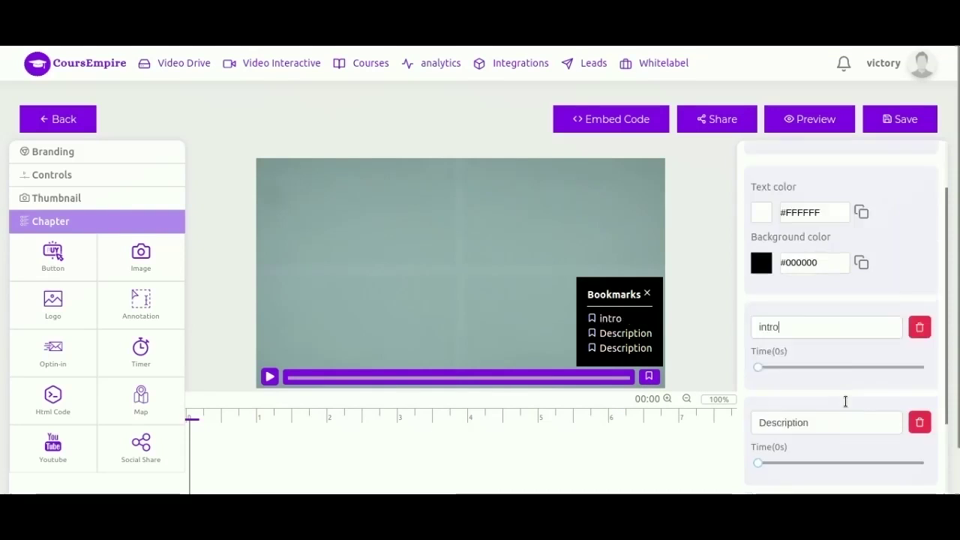
scroll(845, 401, down, 1)
double_click(827, 370)
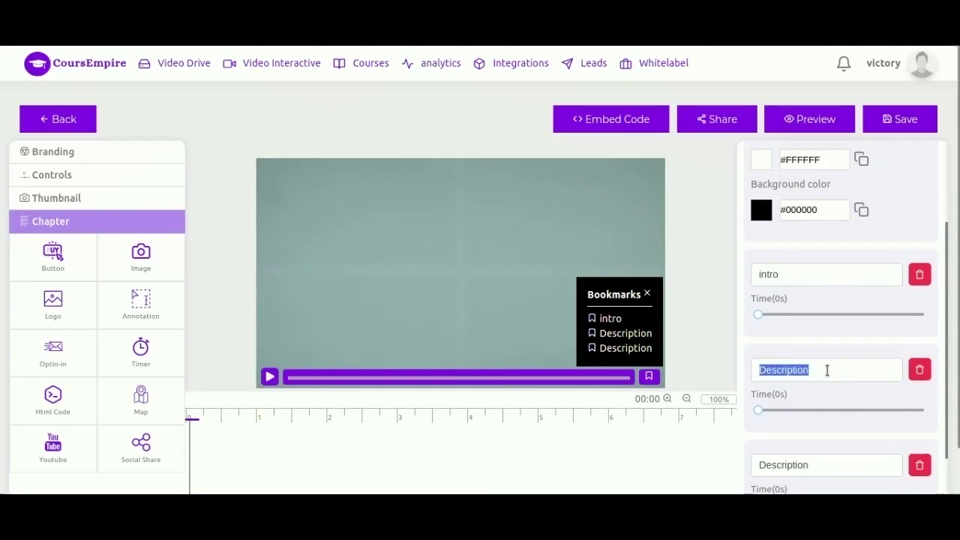
text(chapter)
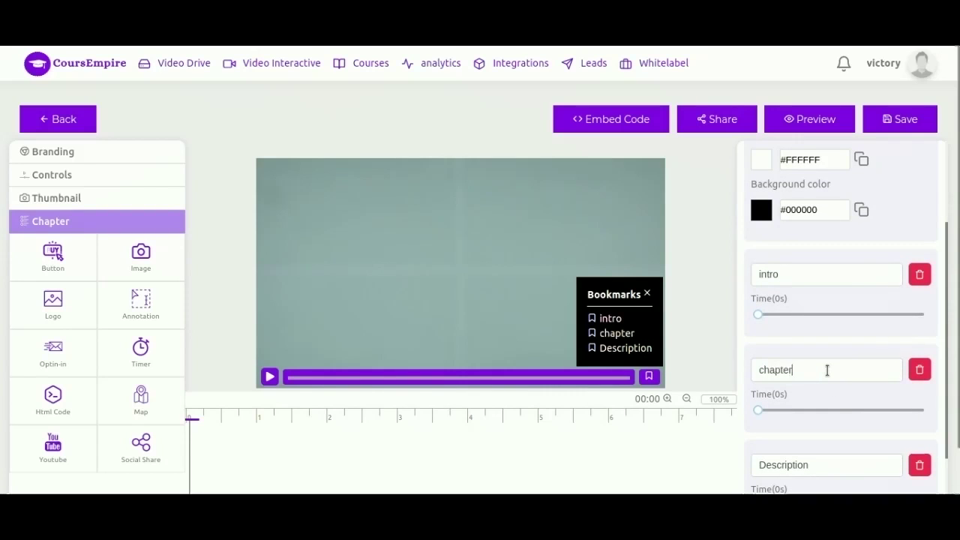
text( 1)
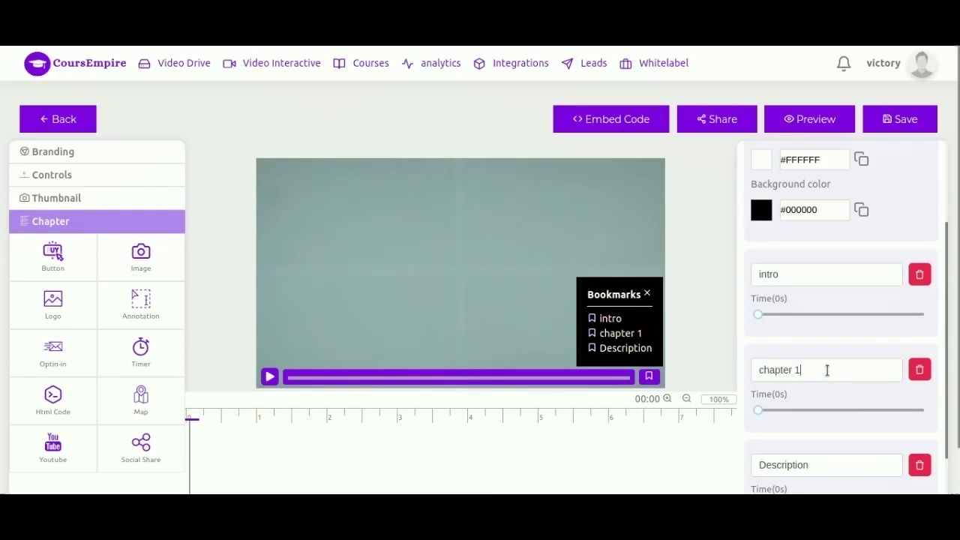
double_click(808, 465)
text(Chap)
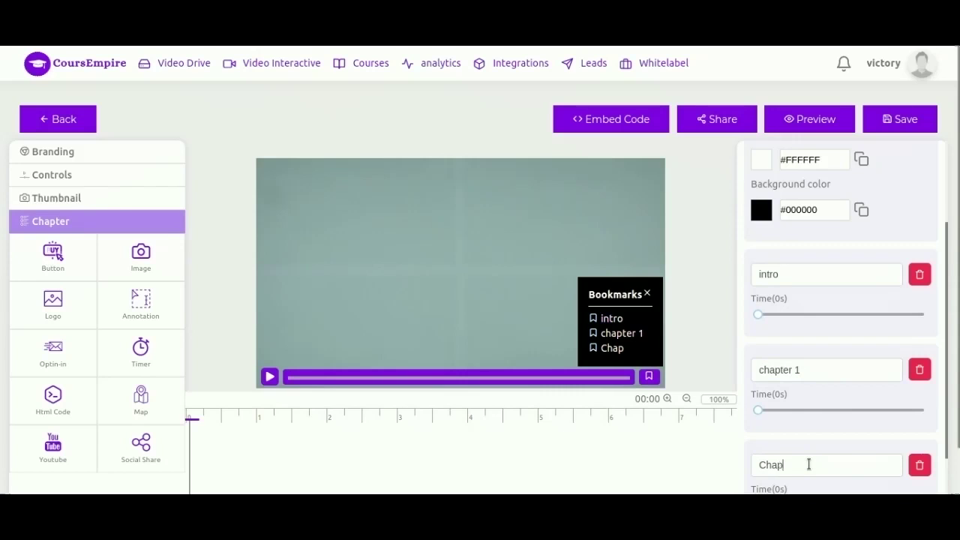
text(ter 2)
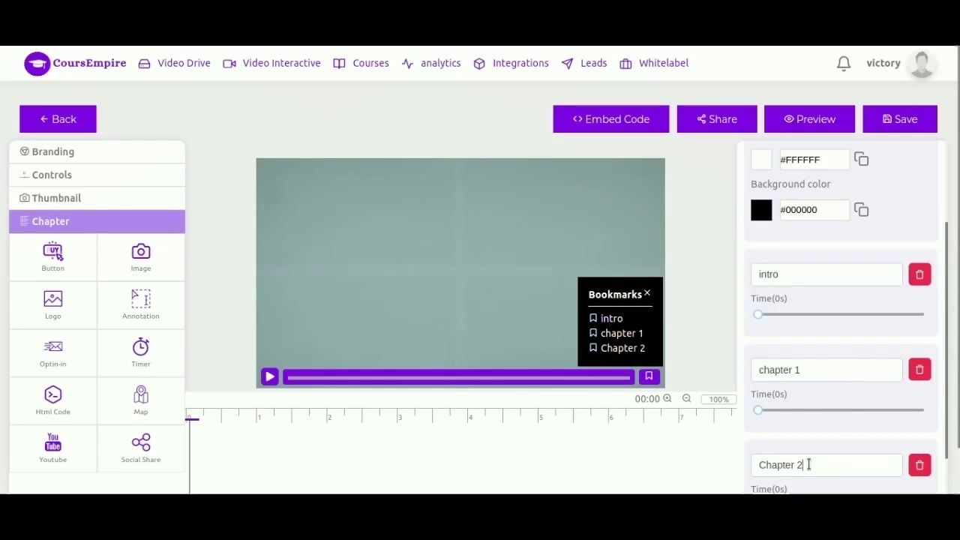
Set the start time of chapter 1 to 11 s and Chapter 2 to 18 s, and save the video
scroll(779, 382, down, 1)
drag(758, 351, 838, 351)
click(766, 446)
drag(778, 459, 893, 450)
scroll(891, 452, down, 1)
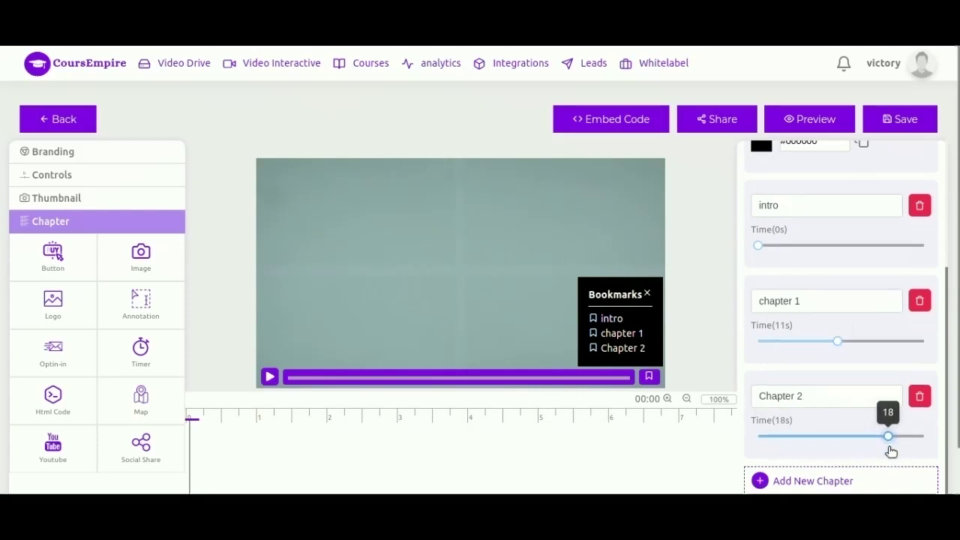
click(880, 117)
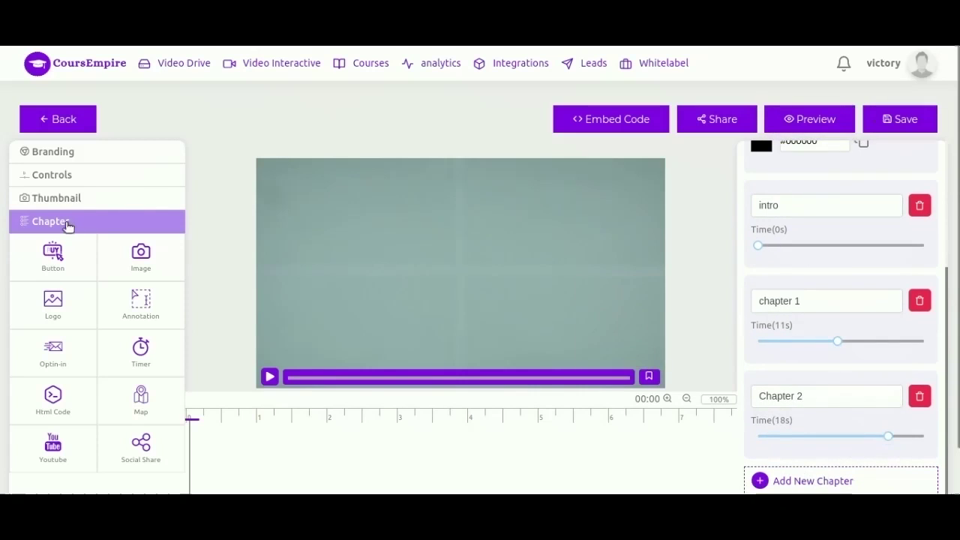
Add a square-cornered Primary button to the upper-left area of the video
click(53, 253)
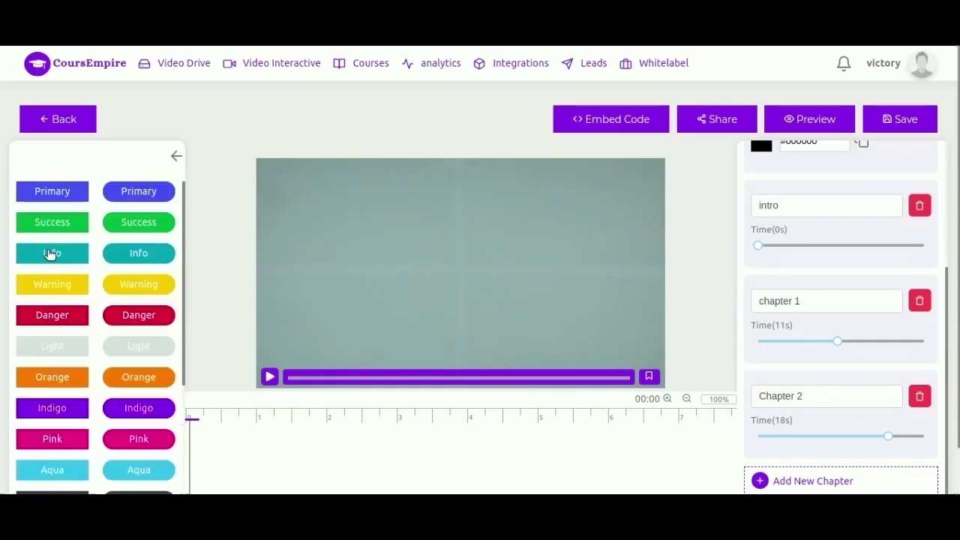
drag(54, 192, 361, 200)
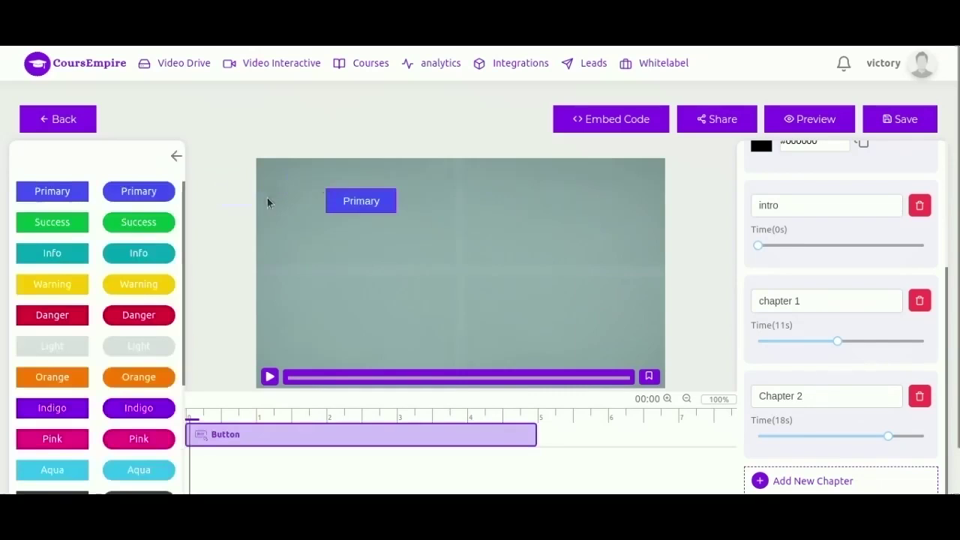
click(176, 157)
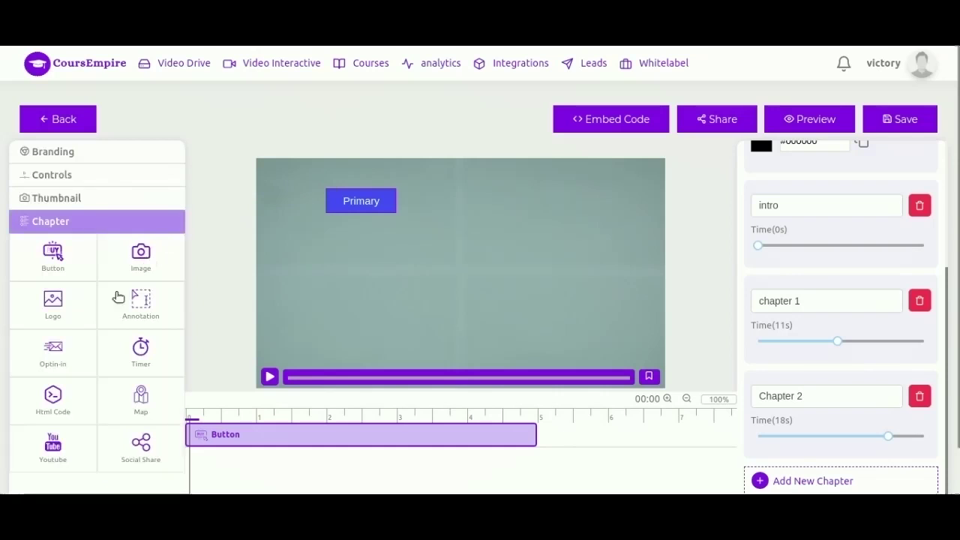
Select the Primary button on the video and set its action to Do Nothing
click(355, 207)
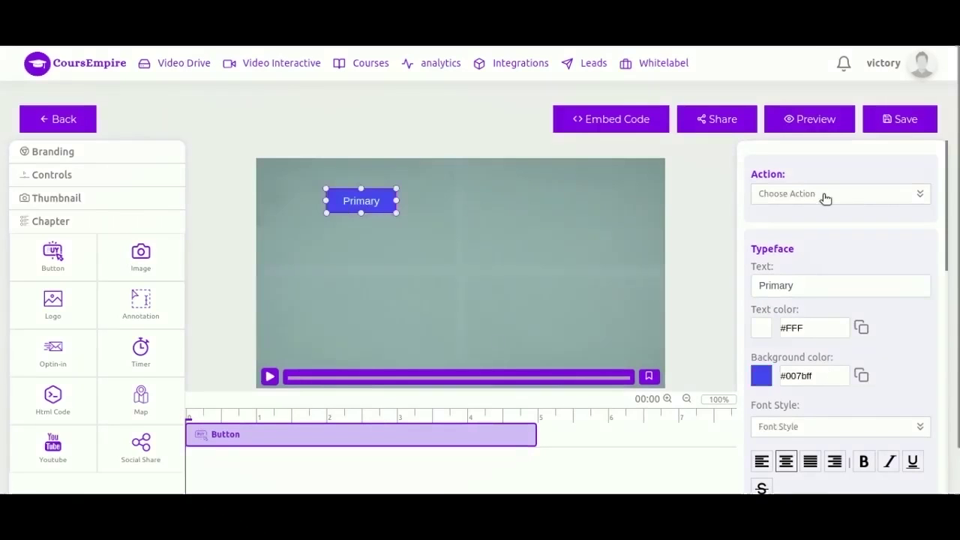
click(826, 198)
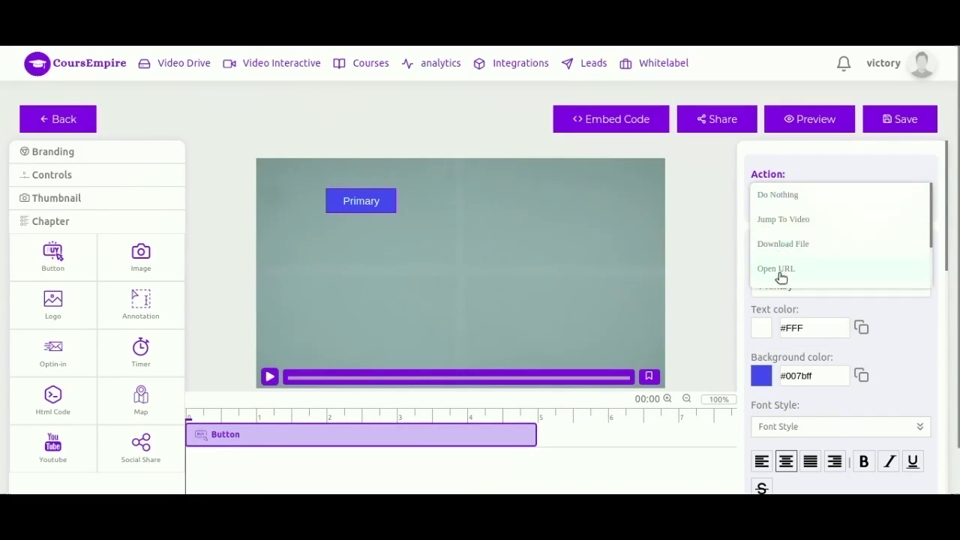
click(778, 200)
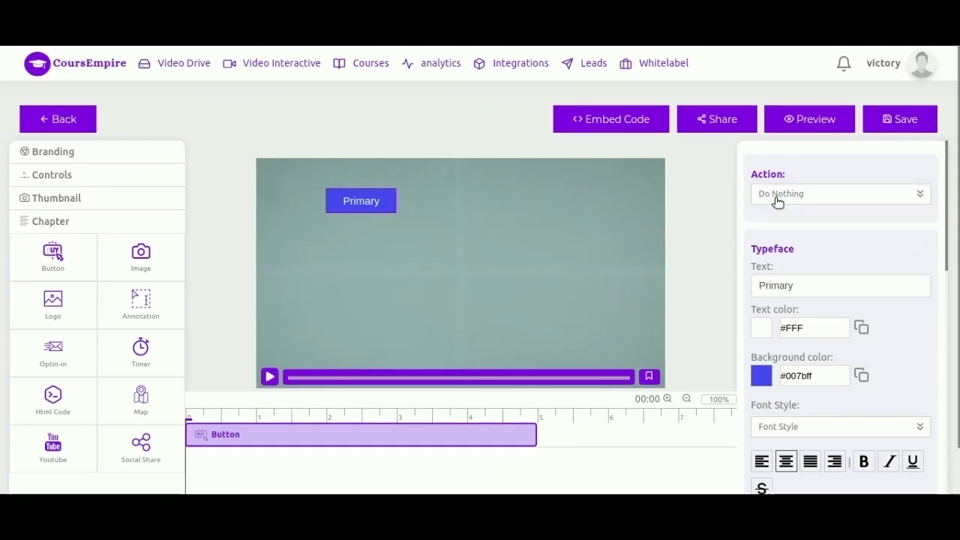
Style the Primary button with text color #DA2727FF, background color #FF17E0FF and the Lobster font
click(763, 330)
click(871, 405)
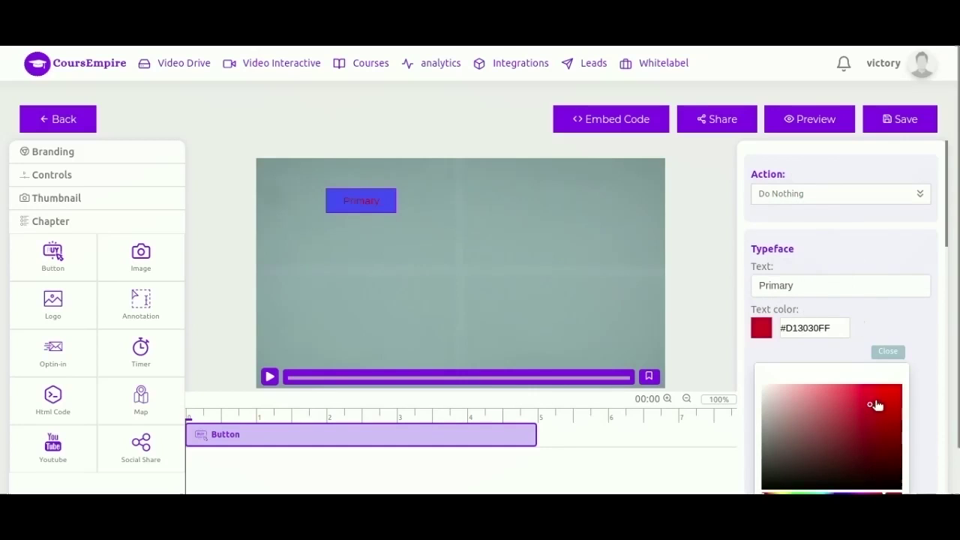
click(888, 351)
Try the Slide up and Slide right animations on the Primary button, and choose Elastic
scroll(840, 315, down, 5)
click(841, 274)
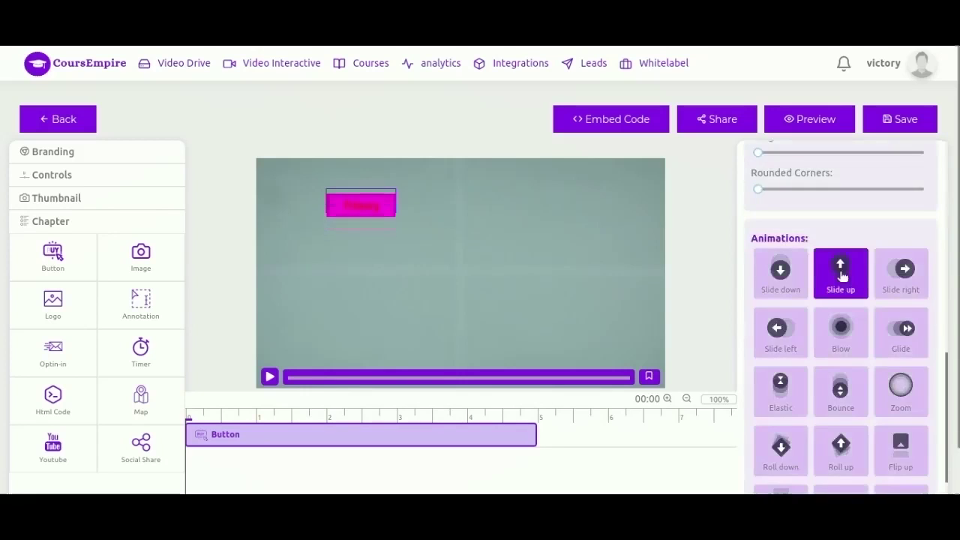
click(905, 273)
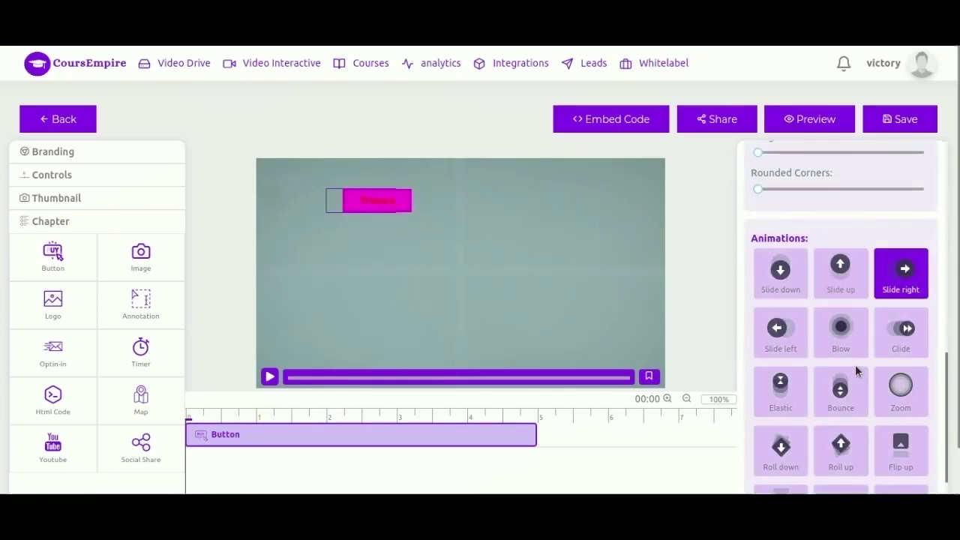
click(780, 395)
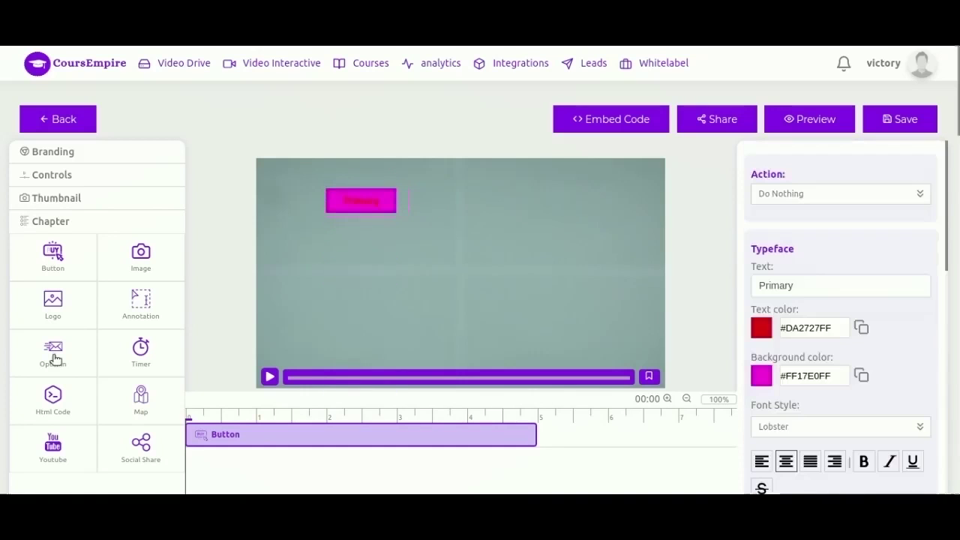
Add an opt-in form to the video, enlarge it to cover most of the frame, and check its autoresponder choices
drag(54, 359, 450, 280)
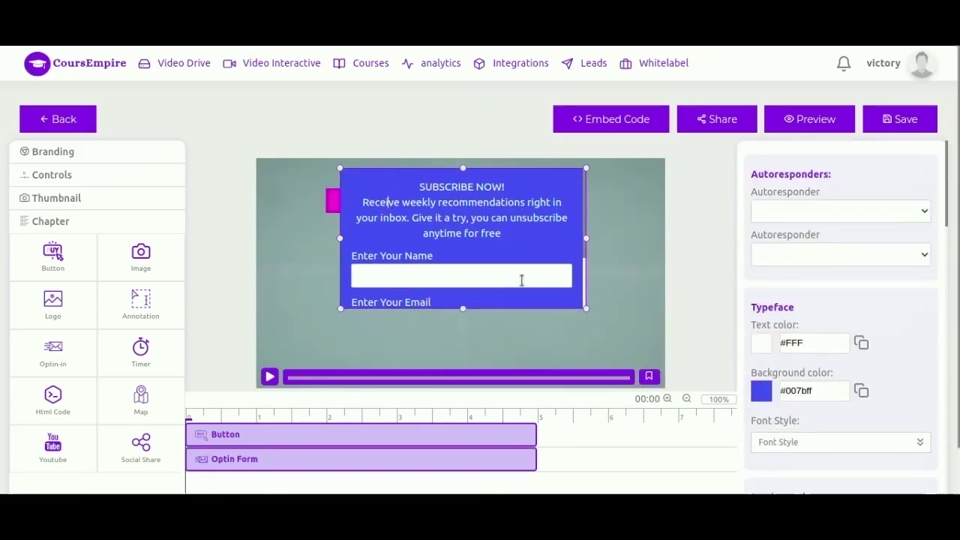
drag(584, 303, 662, 363)
click(804, 210)
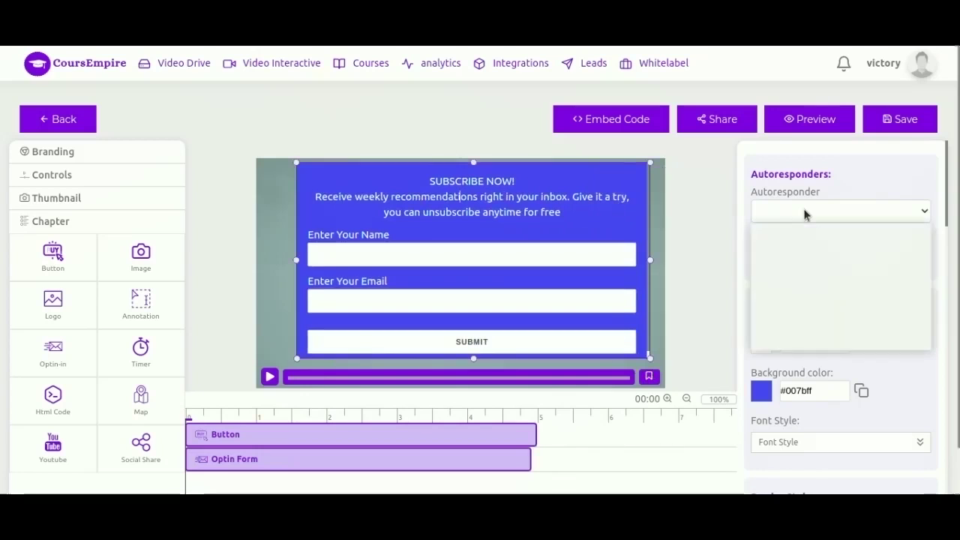
click(857, 184)
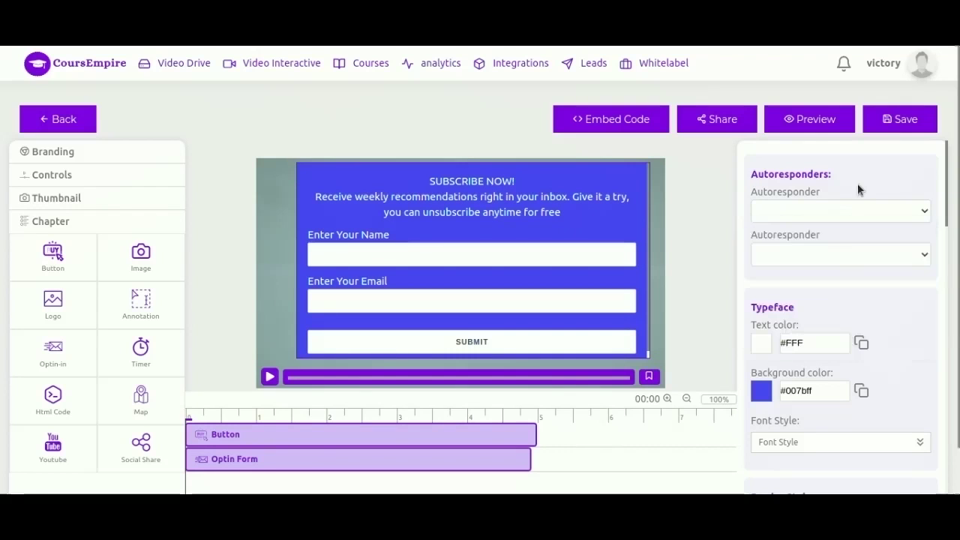
Set the opt-in form's text color to #C9AAAAFF and open its background color picker
click(765, 348)
click(796, 426)
click(793, 421)
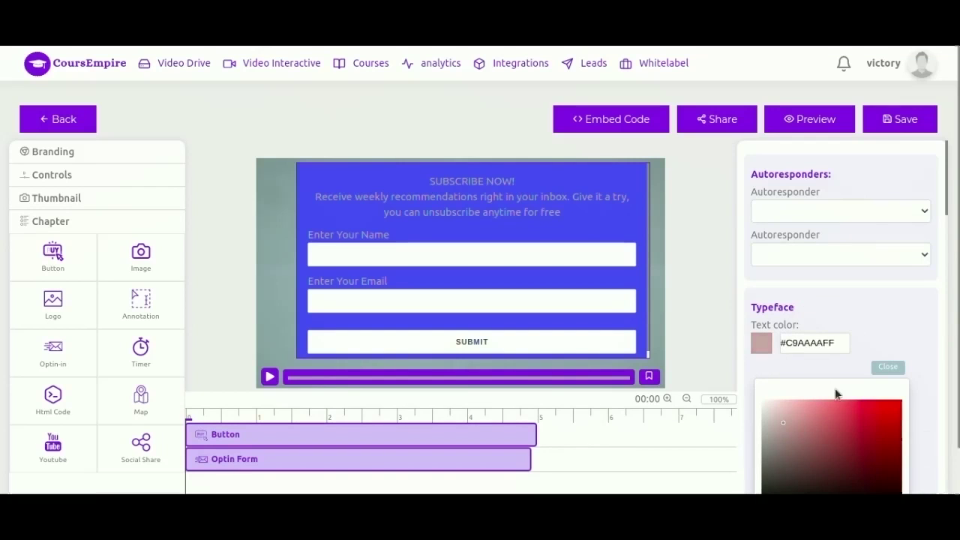
click(886, 368)
click(767, 397)
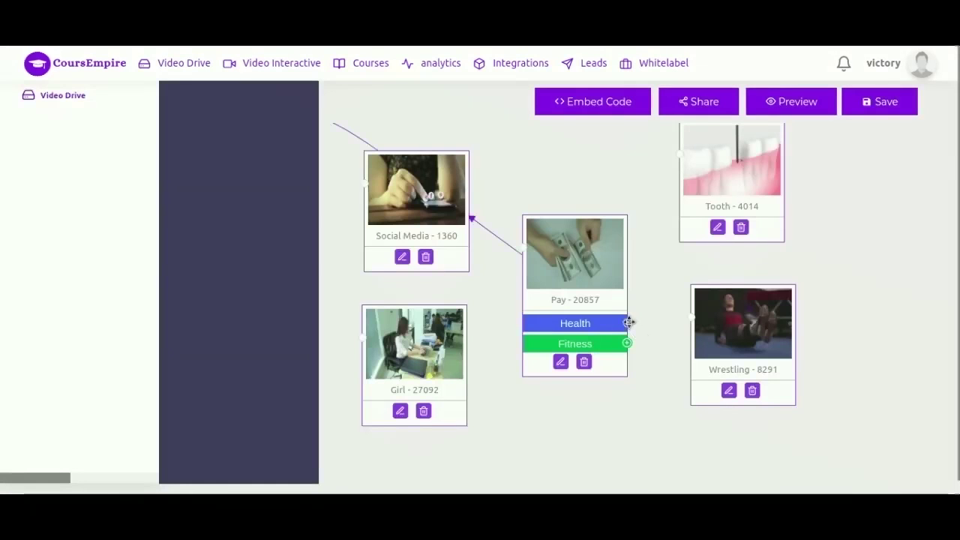
In the interactive funnel, link the Pay video's Health button to the Tooth video and its Fitness button to the Wrestling video
drag(629, 322, 681, 154)
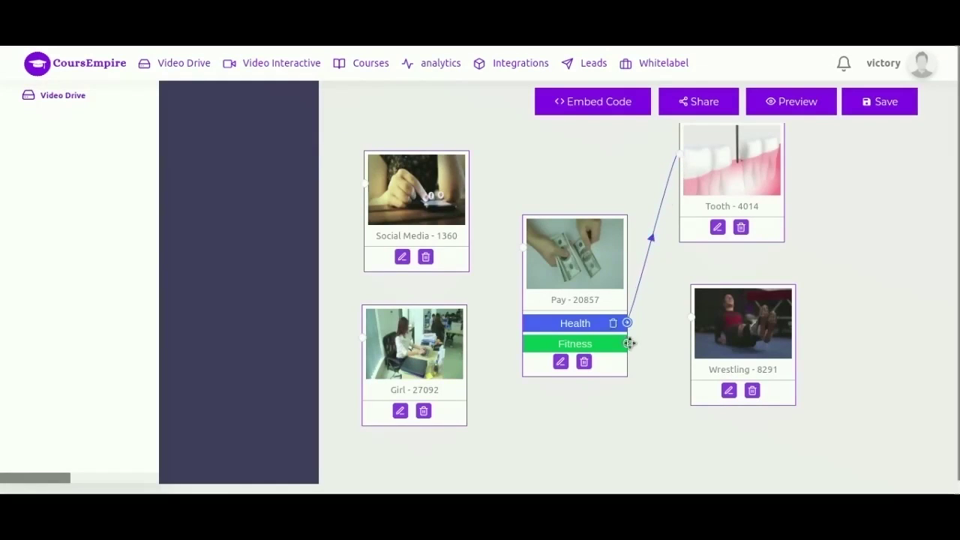
drag(628, 344, 691, 318)
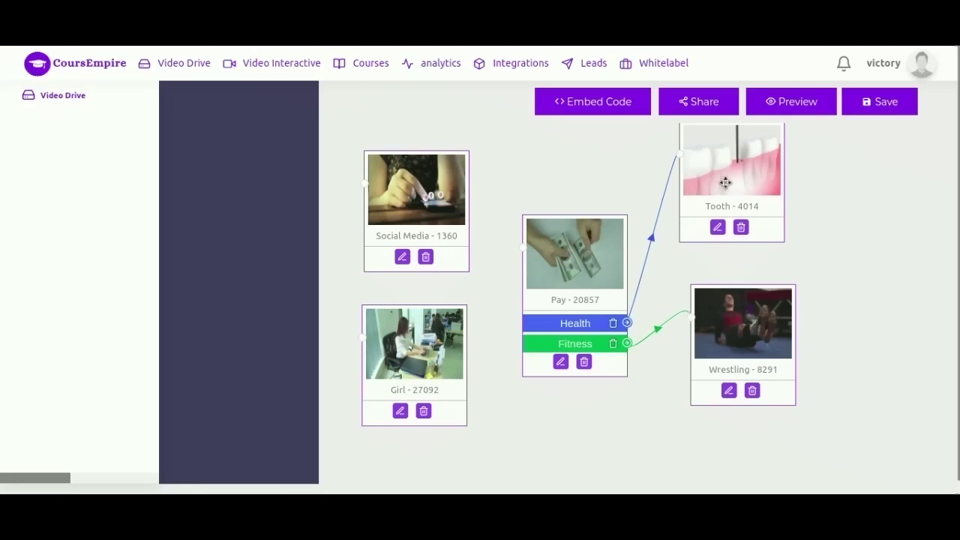
Move the Tooth and Wrestling videos slightly down and away from the Pay video, and save the funnel
drag(725, 183, 749, 209)
drag(741, 345, 760, 362)
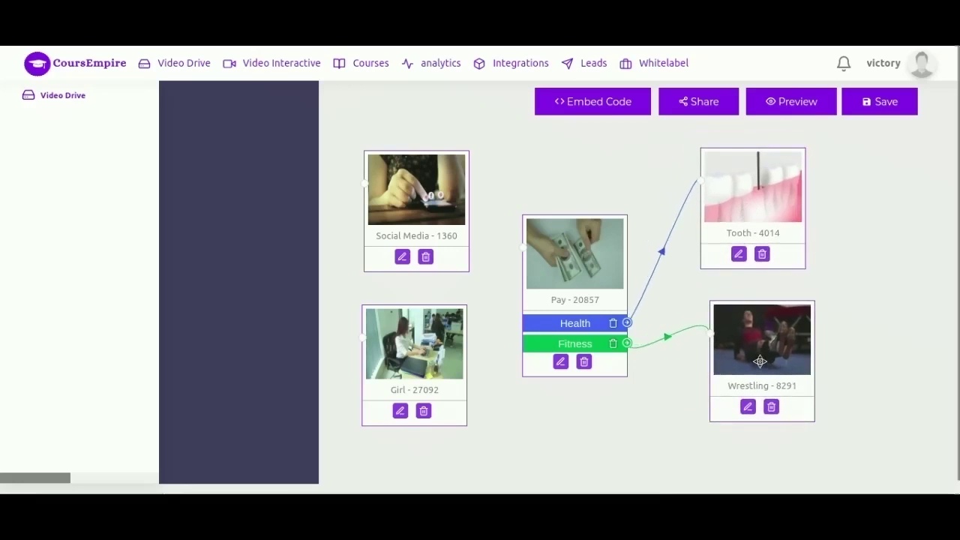
click(889, 104)
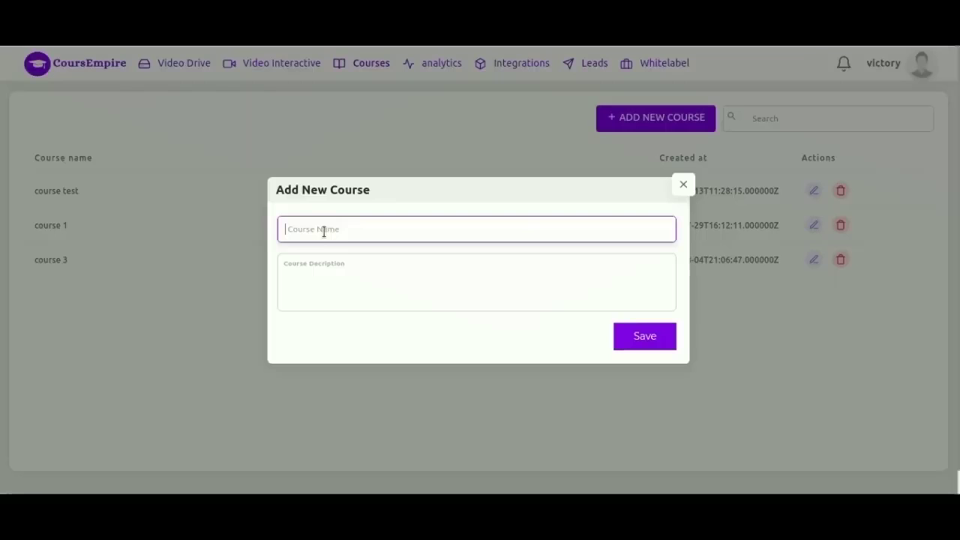
Create a new course with the name "course name" and the description "course description"
text(course name)
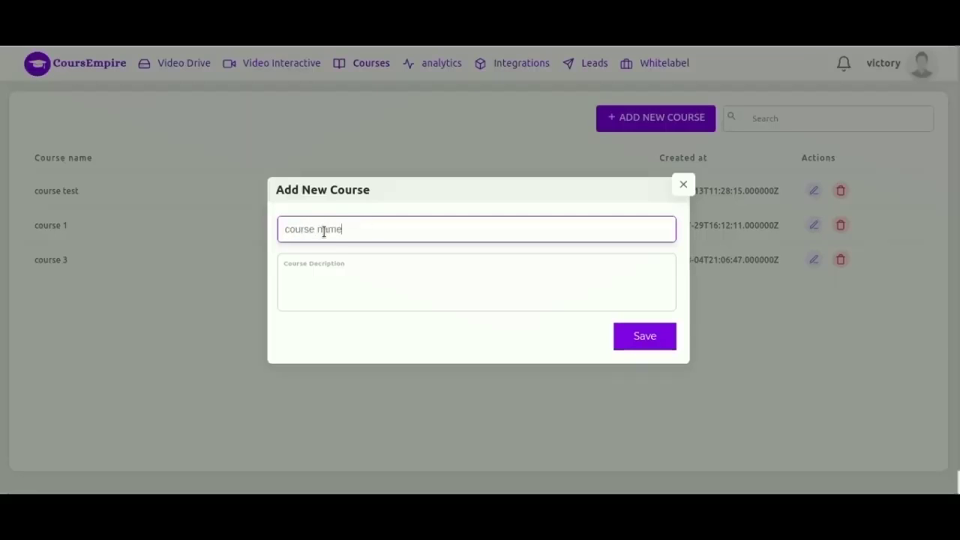
key(ctrl+a)
key(ctrl+c)
click(330, 264)
key(ctrl+v)
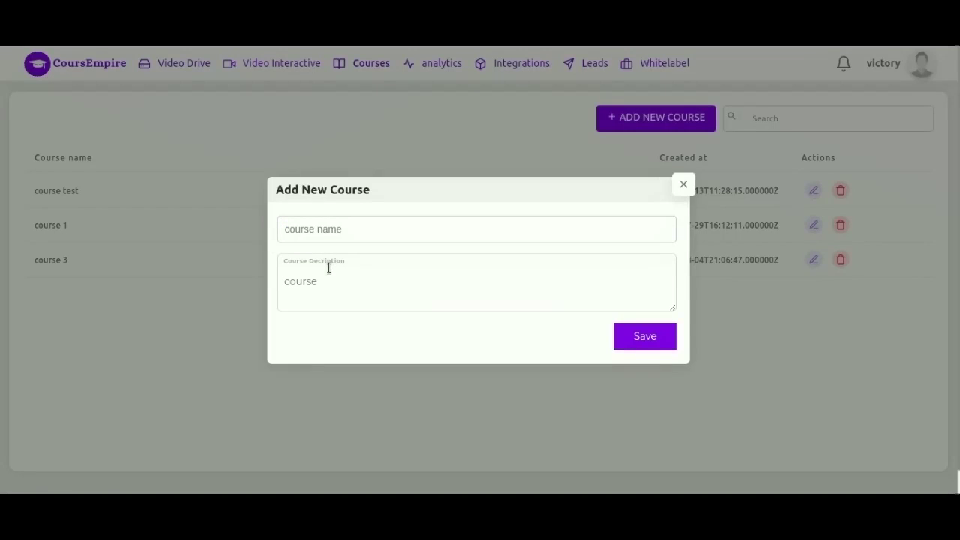
text(ription)
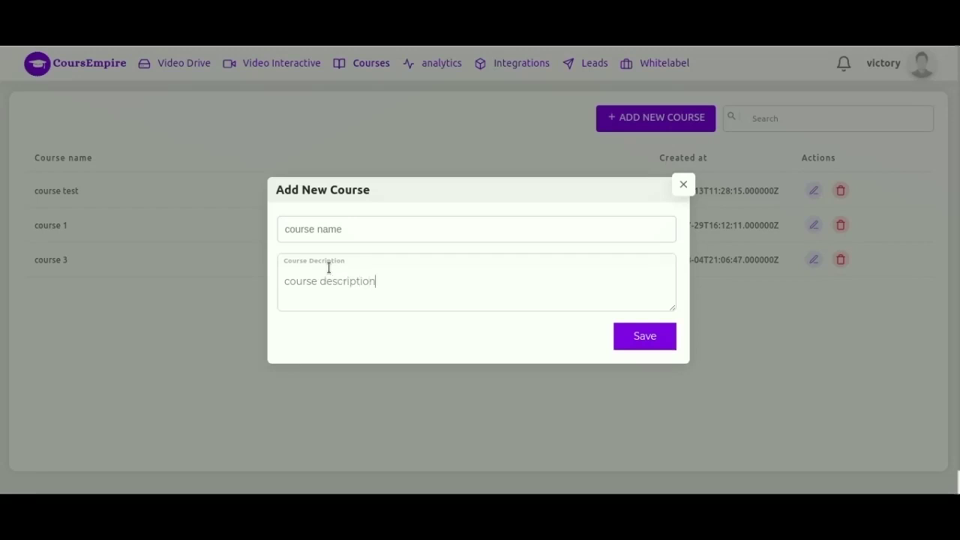
click(641, 337)
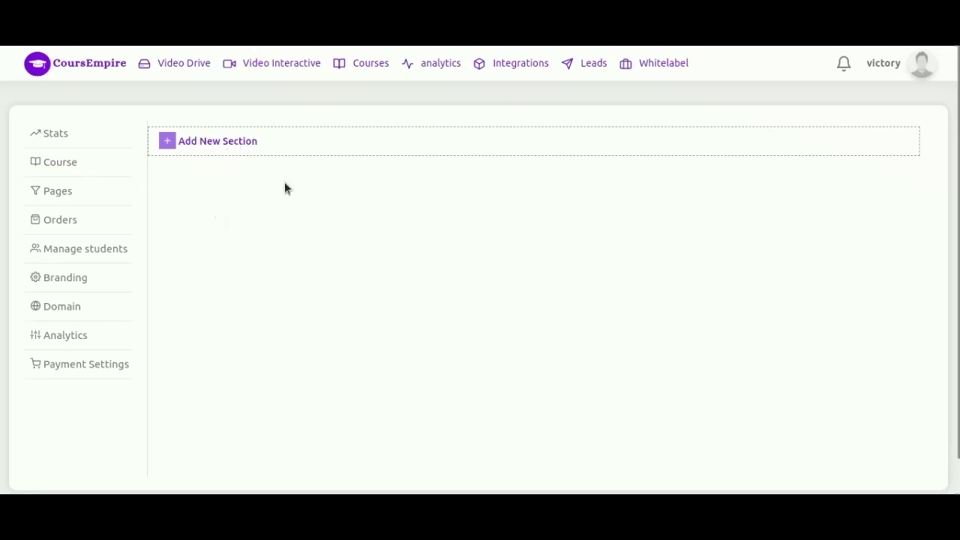
Add a new section titled "introduction" to the course
click(235, 148)
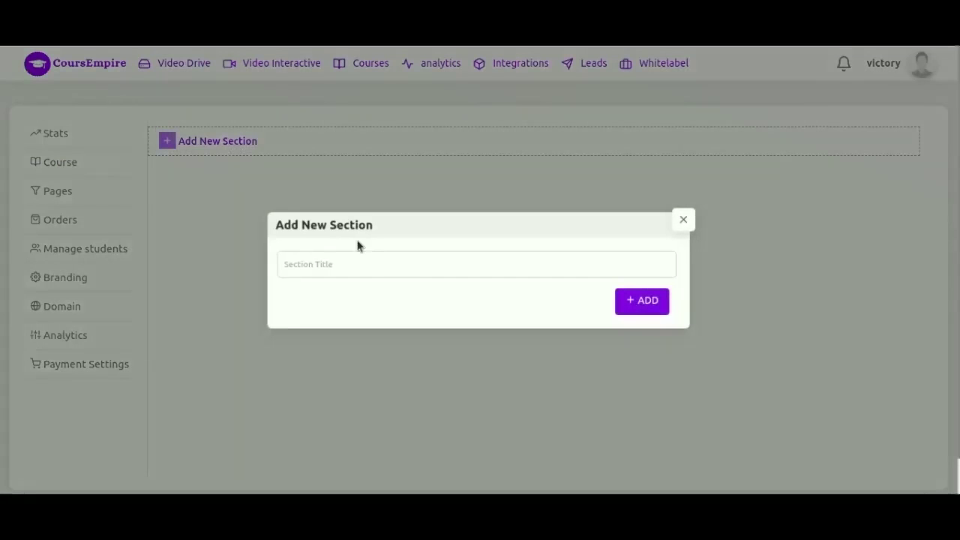
click(400, 265)
text(in)
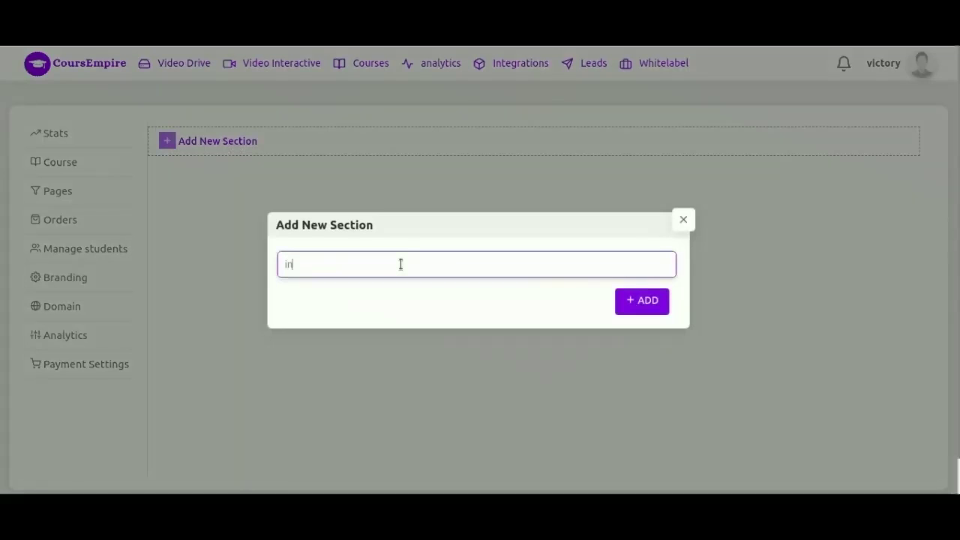
text(trod)
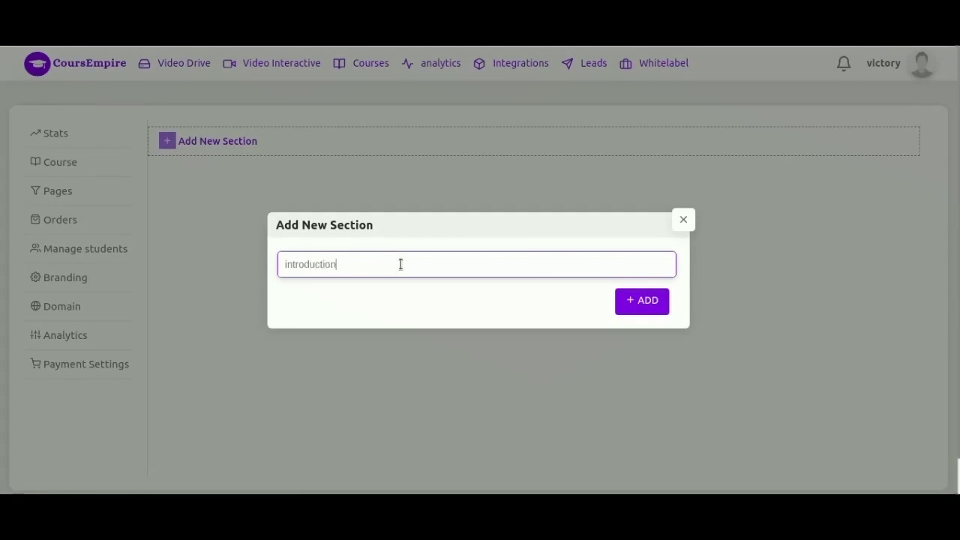
text(uction)
click(637, 301)
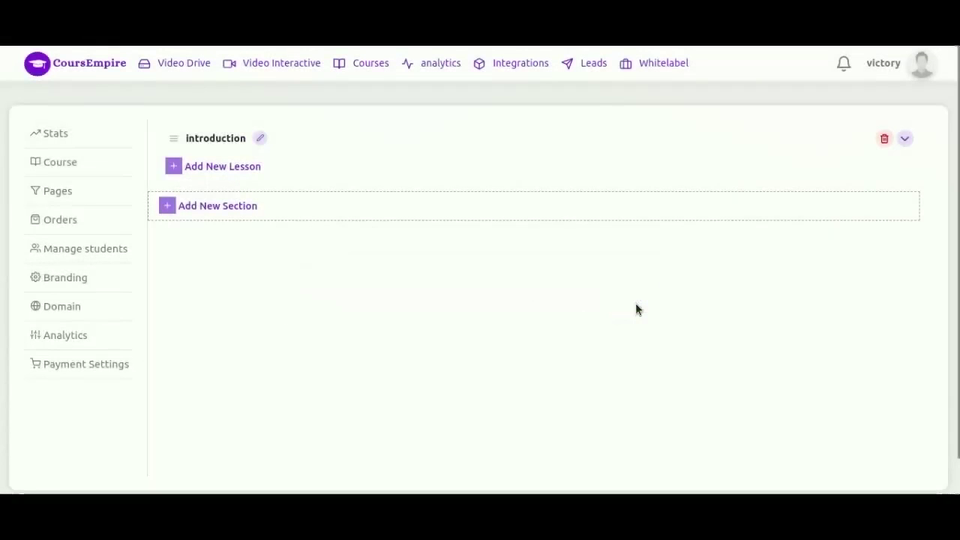
Add another course section titled "finding a product"
click(202, 212)
click(313, 263)
text(fi)
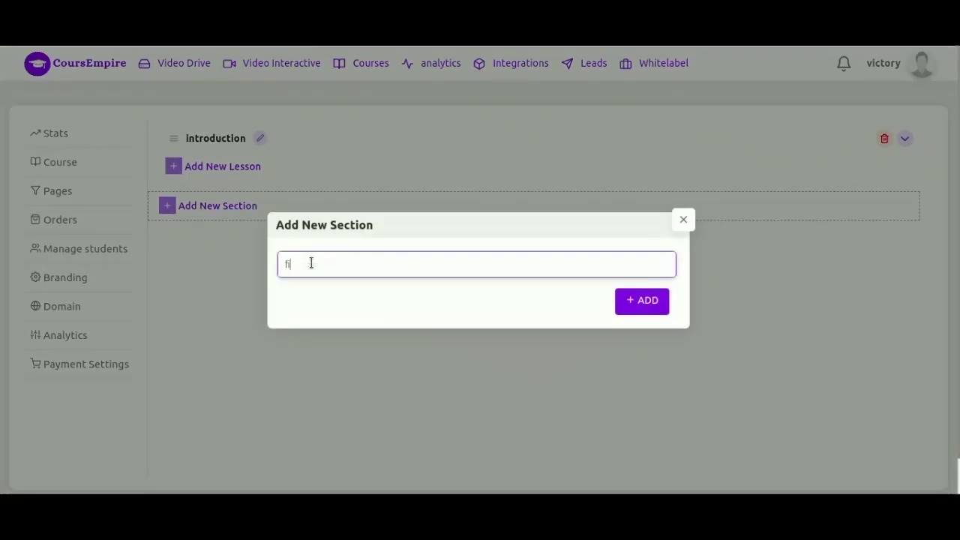
text(ndin)
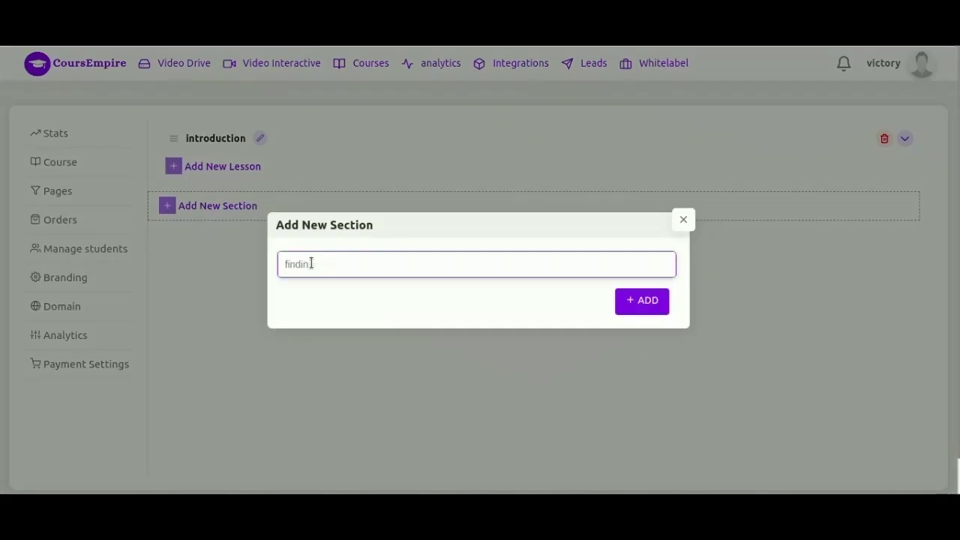
text(g a product)
click(665, 303)
Add a lesson titled "introduction" to the introduction section, using the Conference Room video from the Business & Marketings folder
click(222, 167)
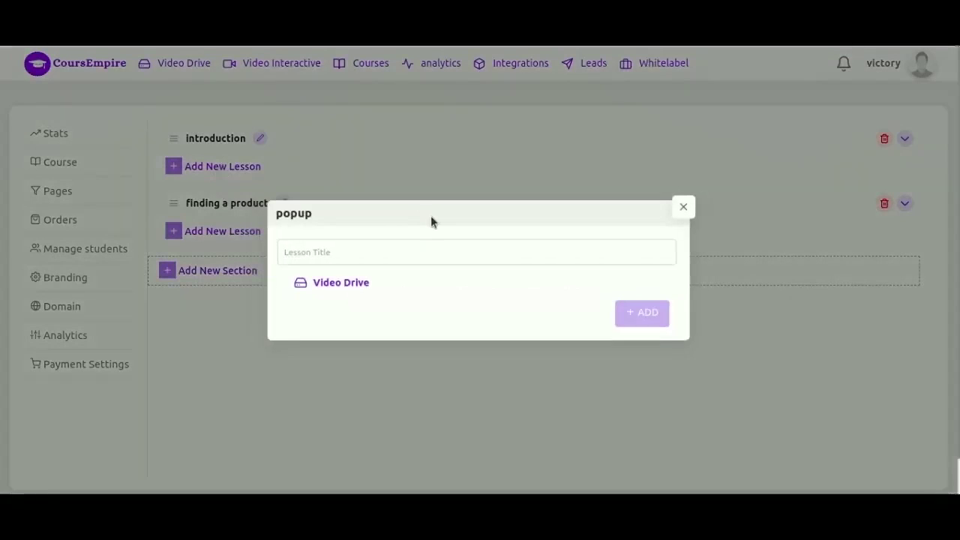
click(380, 252)
text(intr)
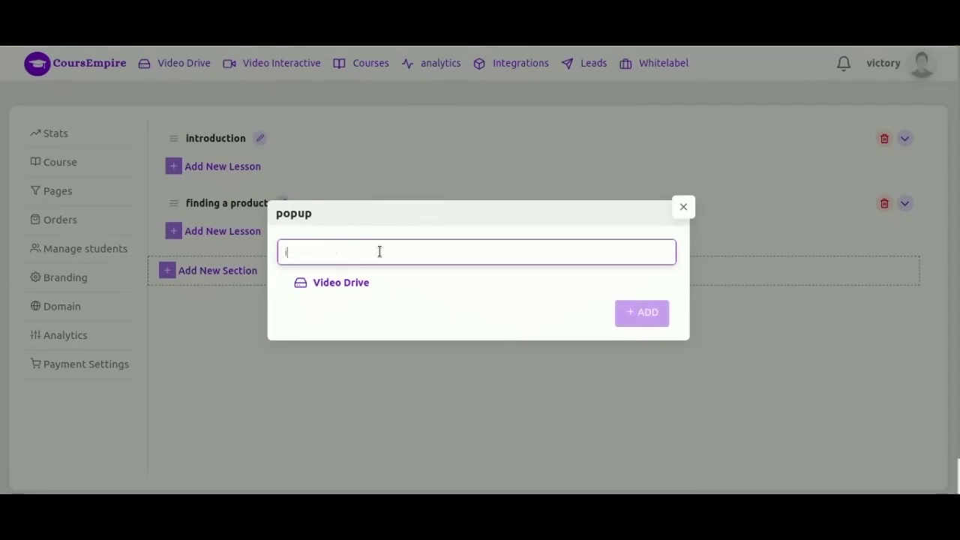
text(oduct)
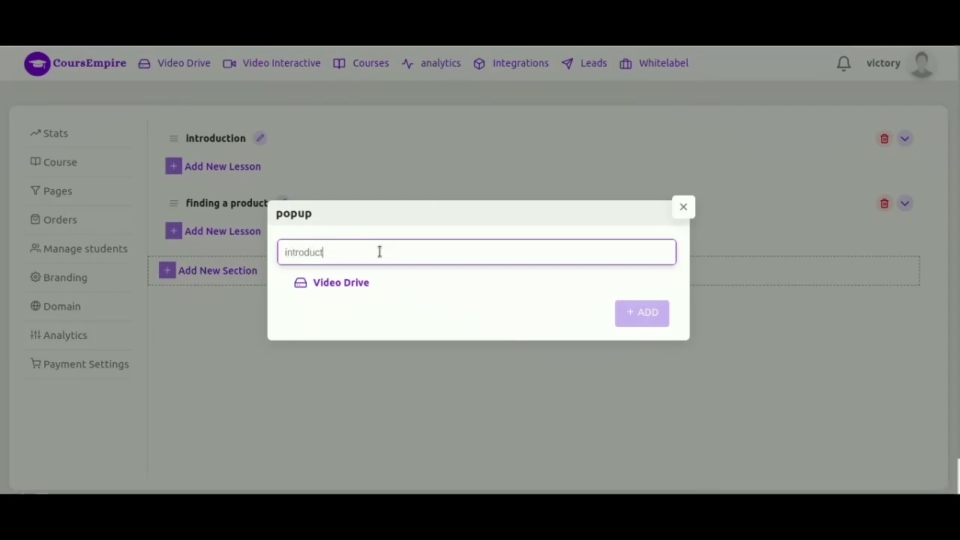
text(ion)
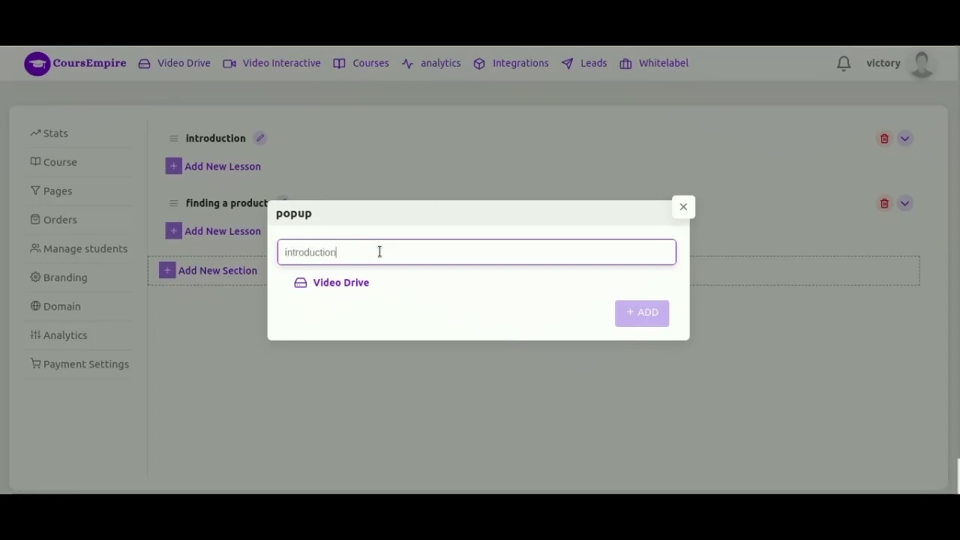
click(327, 283)
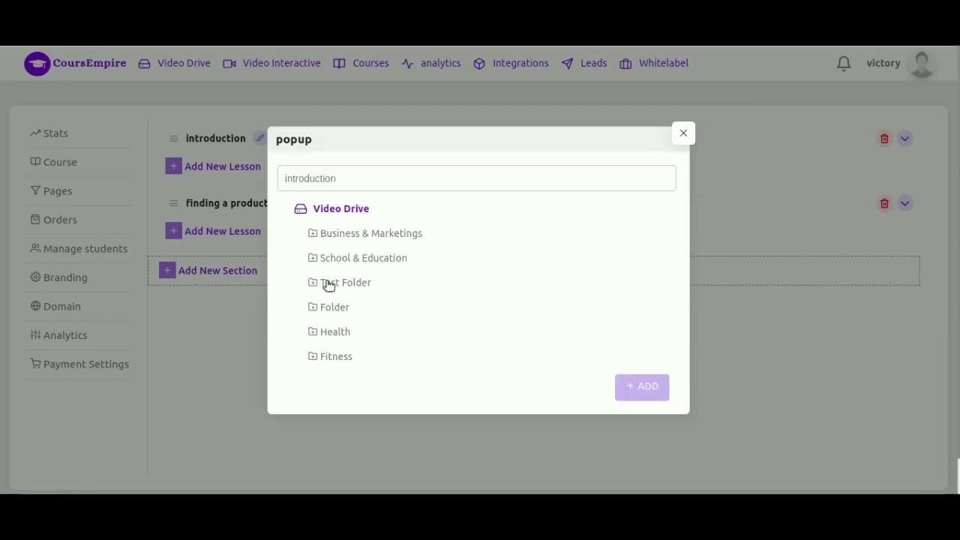
click(360, 233)
click(357, 204)
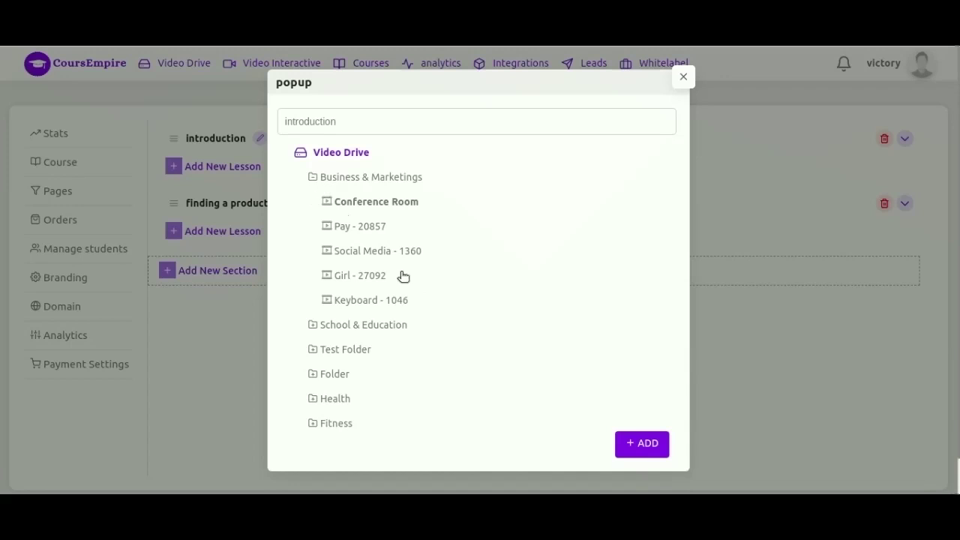
click(643, 444)
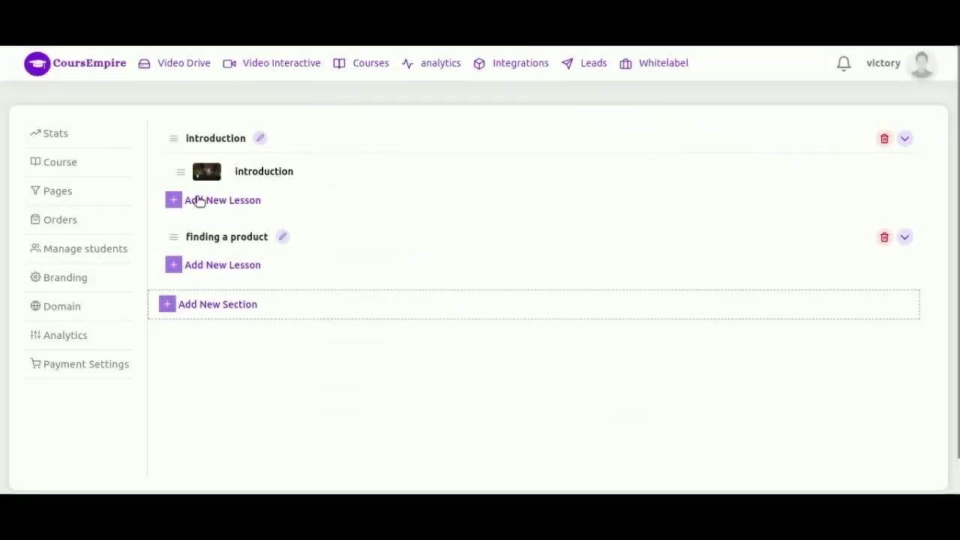
Add a second lesson titled "lesson 1" to the introduction section, using the Conference Room video
click(230, 206)
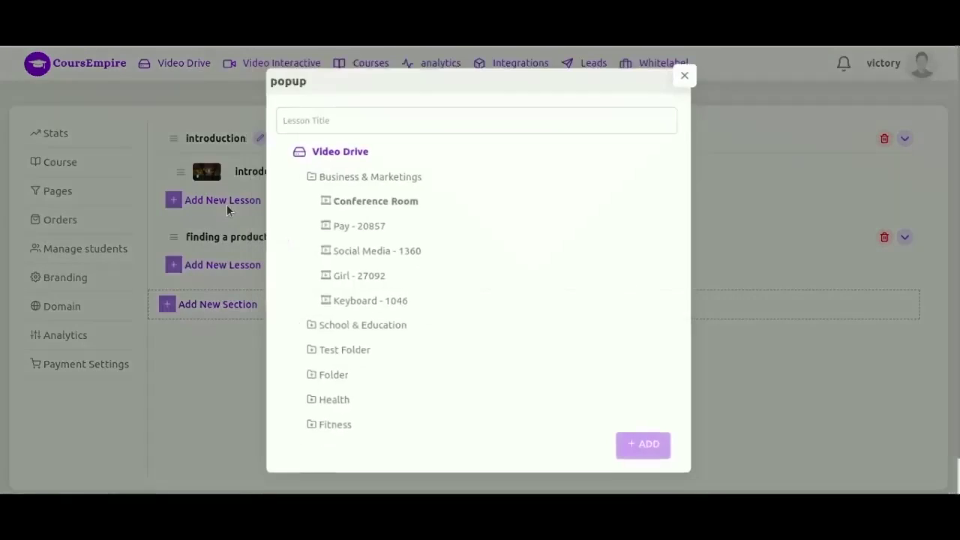
click(347, 225)
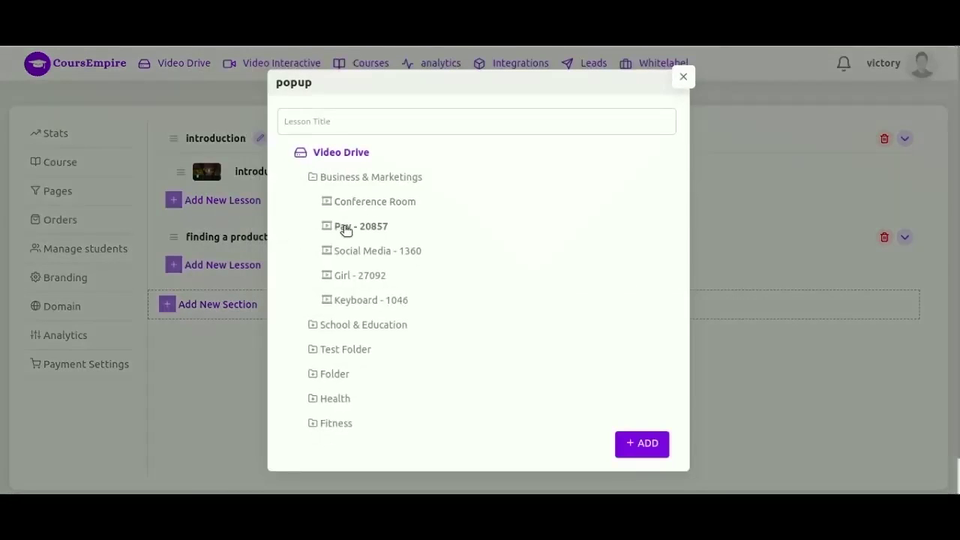
click(368, 125)
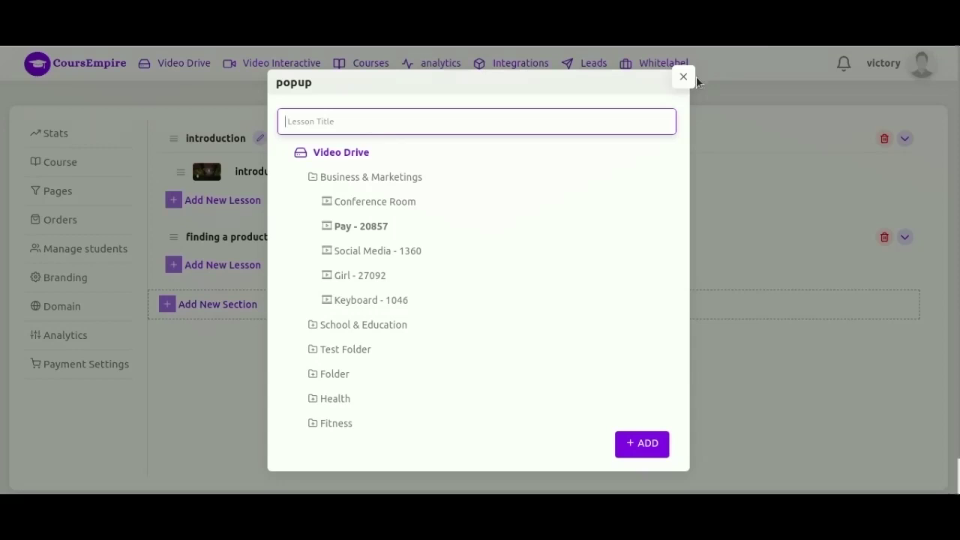
click(365, 209)
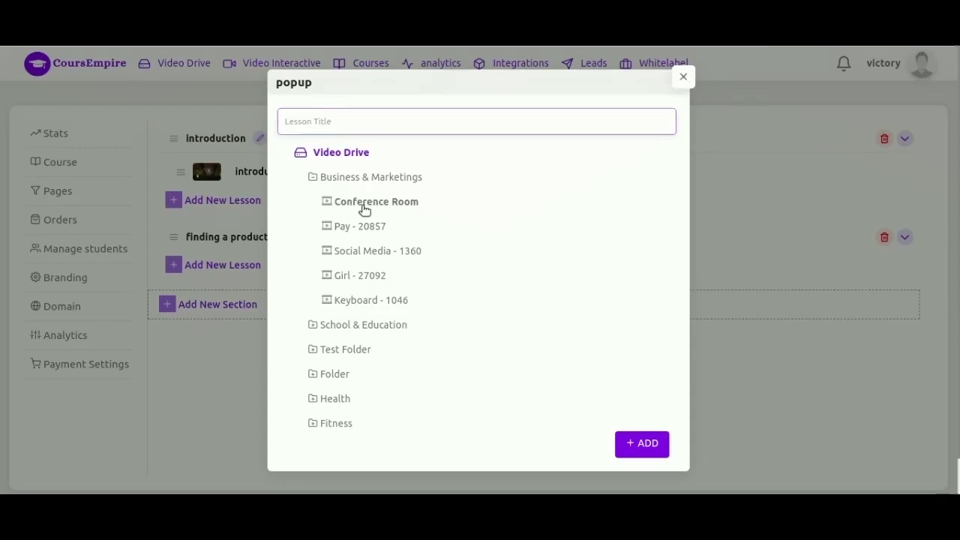
click(305, 109)
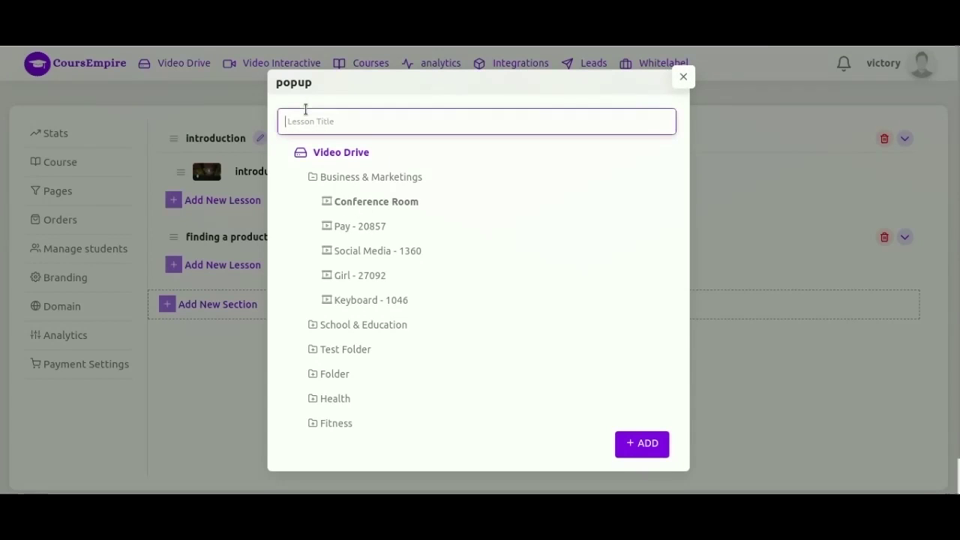
text(lesson 1)
click(645, 445)
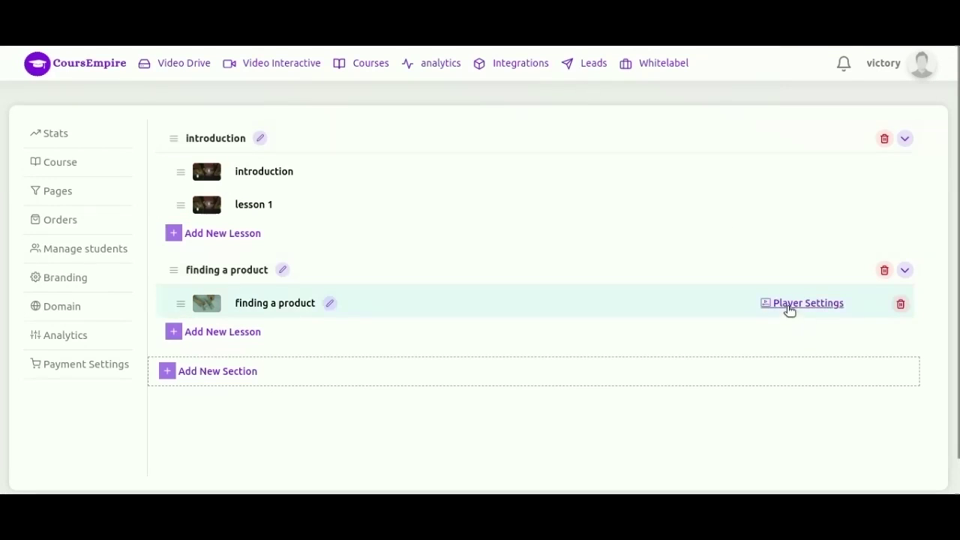
In the player settings of the "finding a product" lesson, place a rectangular Primary button and a rounded Danger button on the video
click(790, 305)
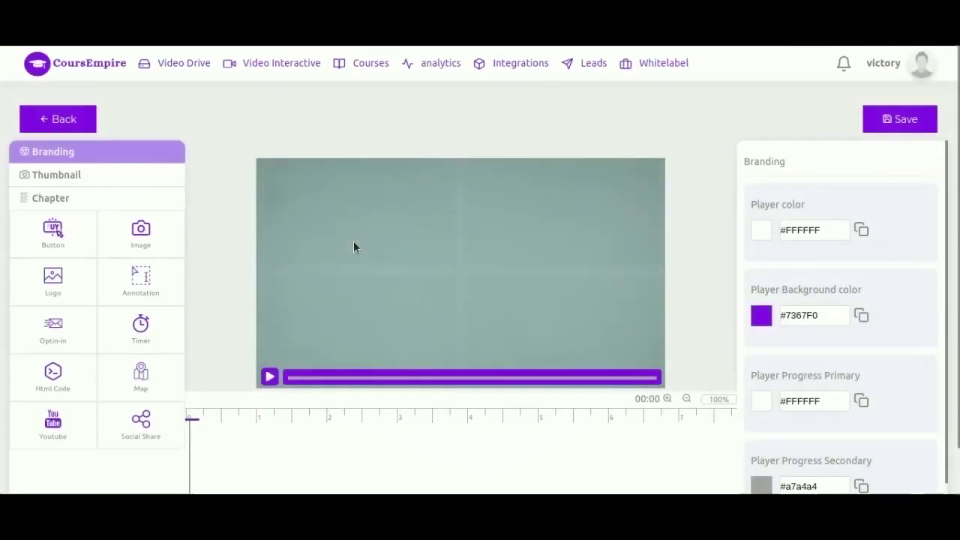
click(57, 238)
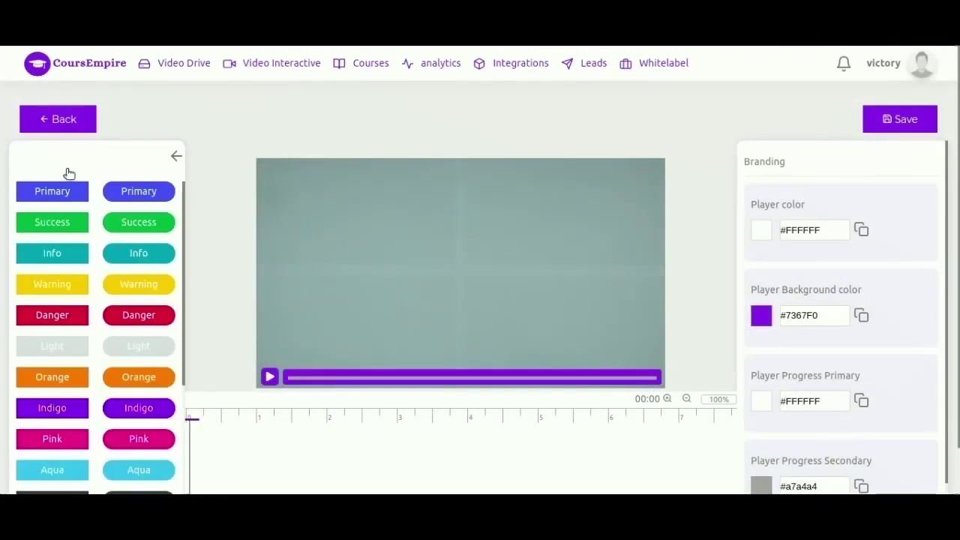
drag(58, 196, 343, 194)
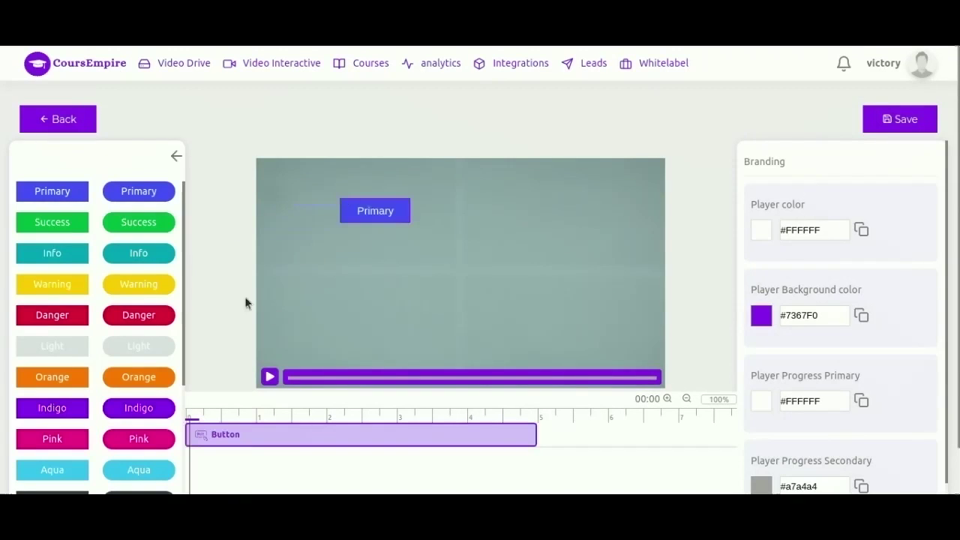
drag(142, 319, 432, 276)
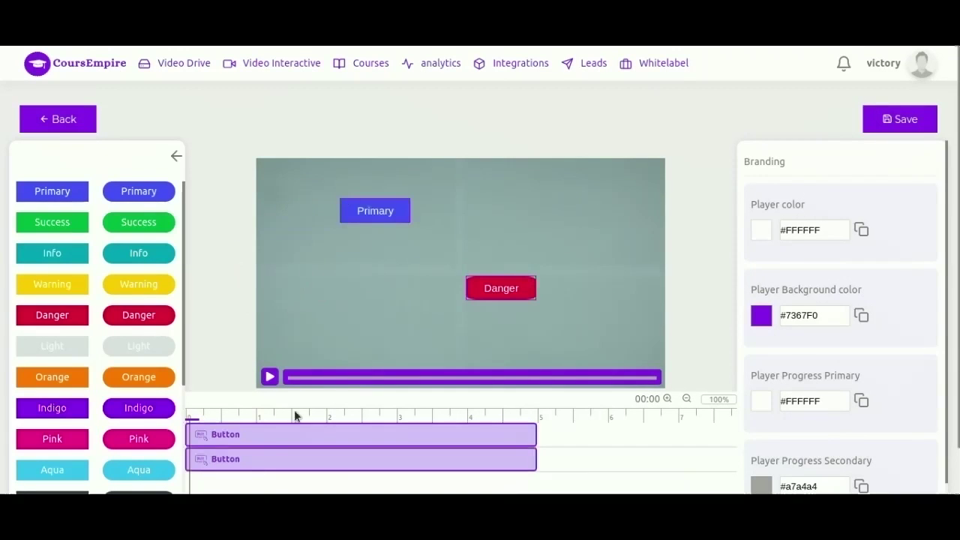
Shorten the Primary button's timeline clip to end at about 2.4, and set the Danger button's clip to run from about 1.6 to 4.4
drag(247, 458, 463, 470)
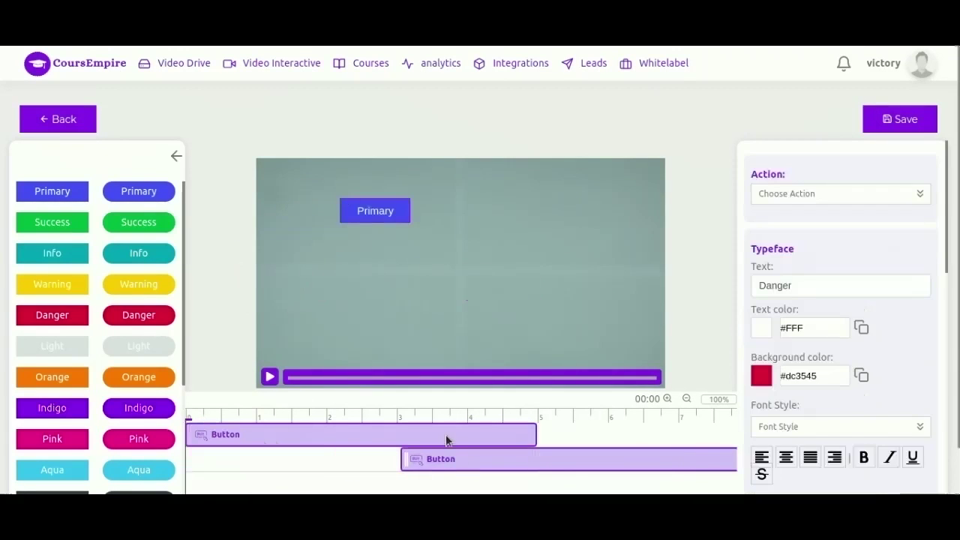
click(447, 440)
drag(528, 433, 349, 433)
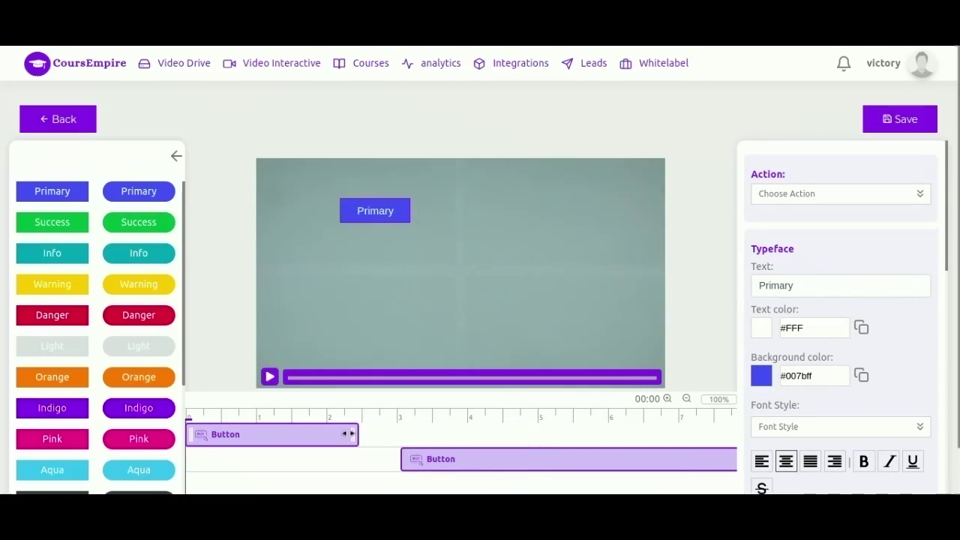
drag(453, 453, 351, 468)
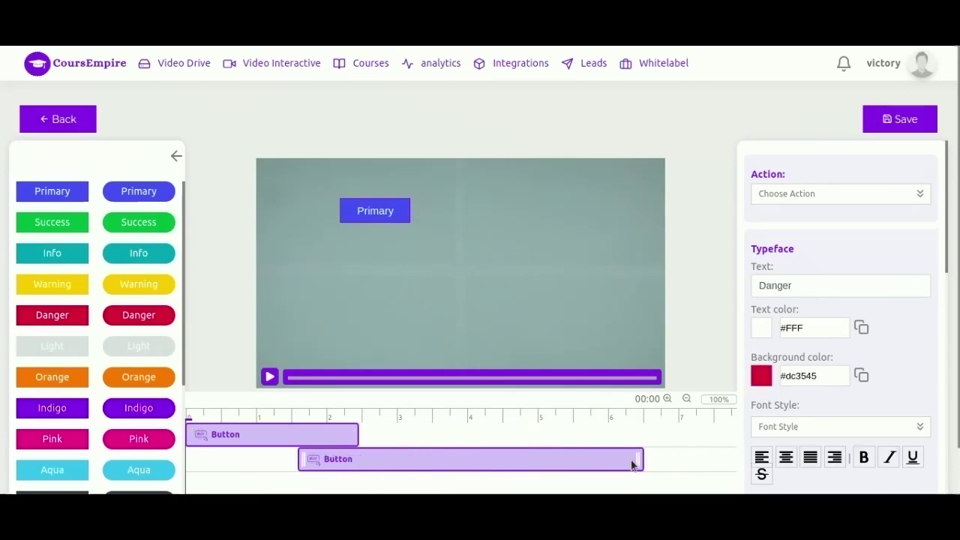
drag(636, 459, 500, 461)
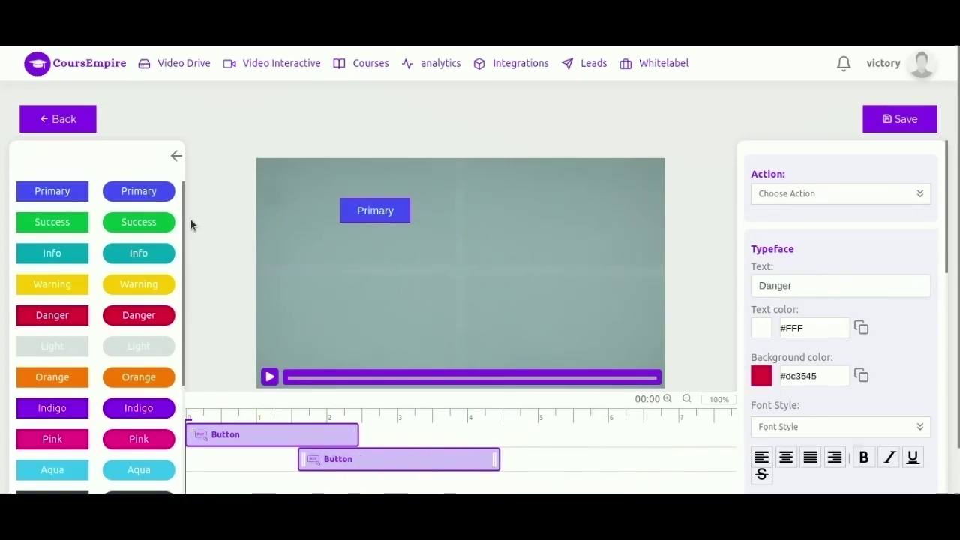
Add an opt-in form to the right half of the video, start its timeline clip at about 2.6, and shorten the clip's end
click(176, 156)
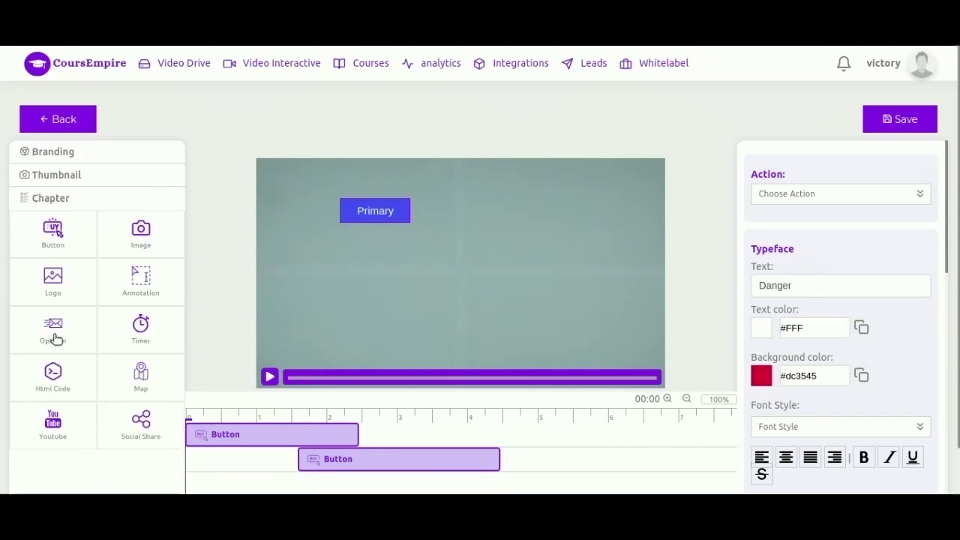
drag(56, 338, 464, 301)
click(457, 219)
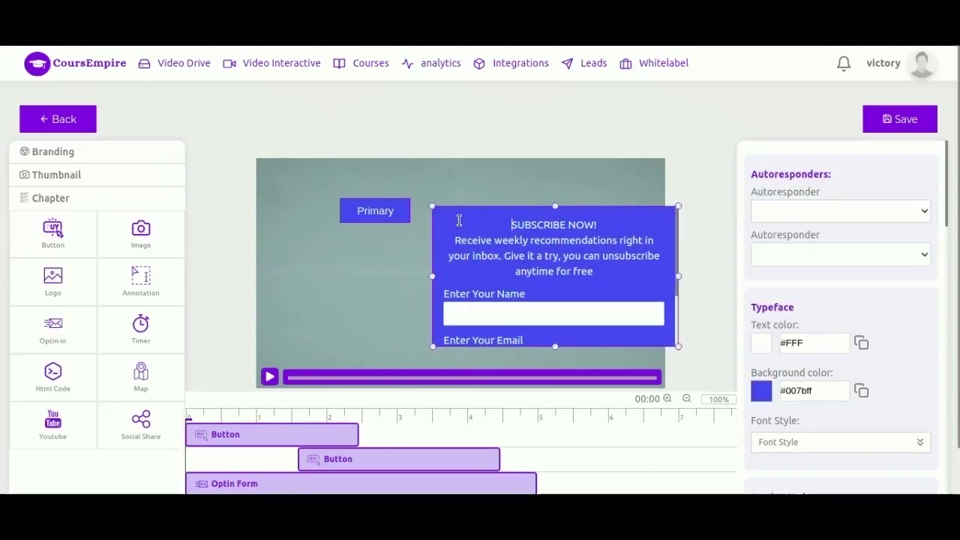
scroll(392, 368, down, 1)
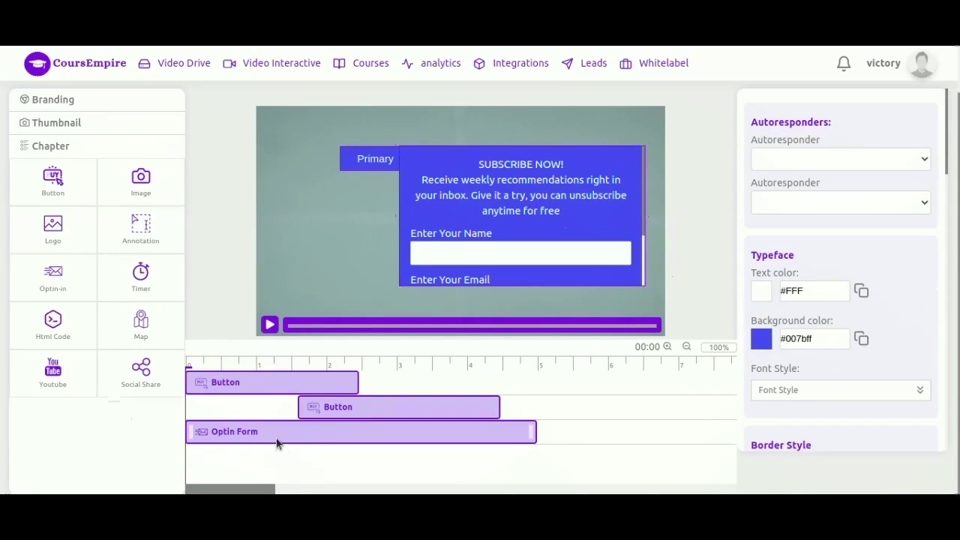
drag(281, 442, 480, 440)
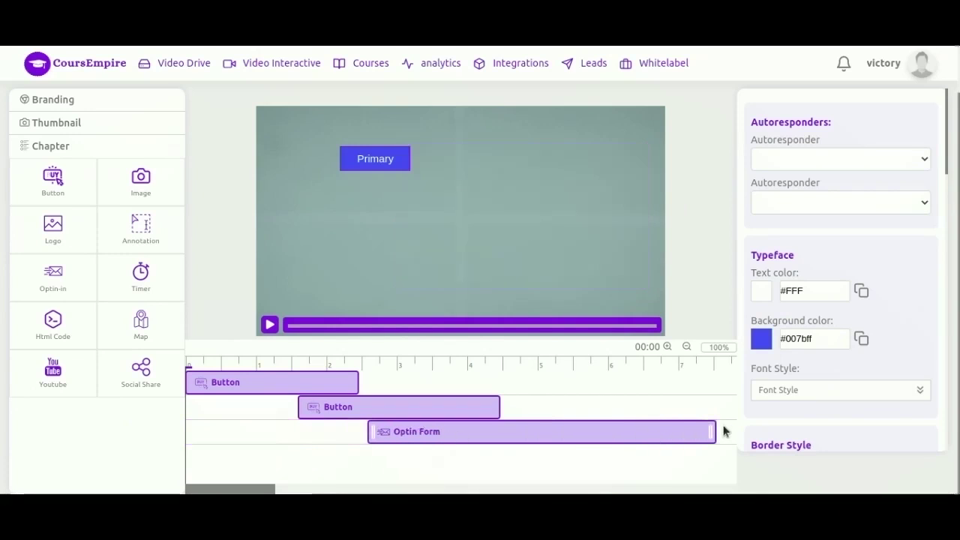
drag(705, 433, 550, 437)
scroll(600, 275, up, 1)
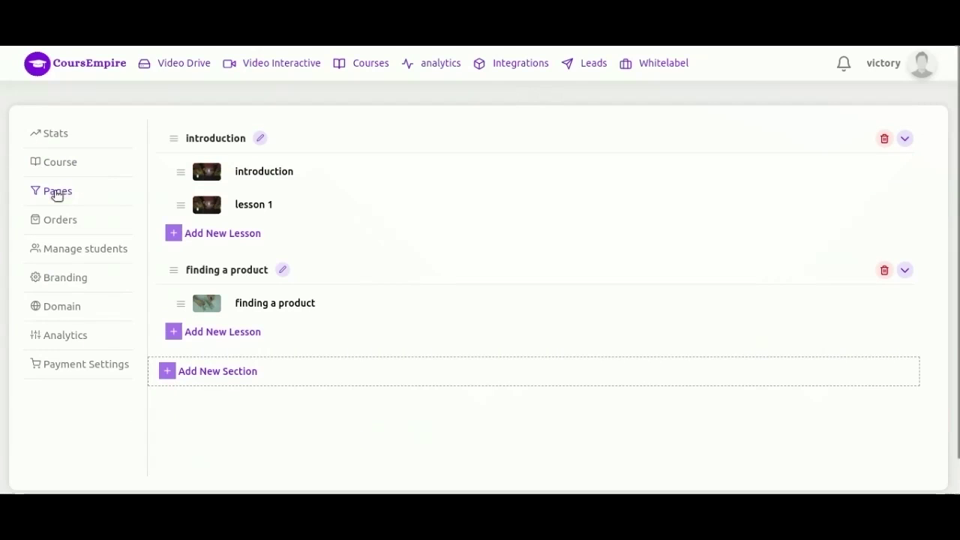
Open the course's sales page for editing and center the "Course description" heading in the banner
click(55, 195)
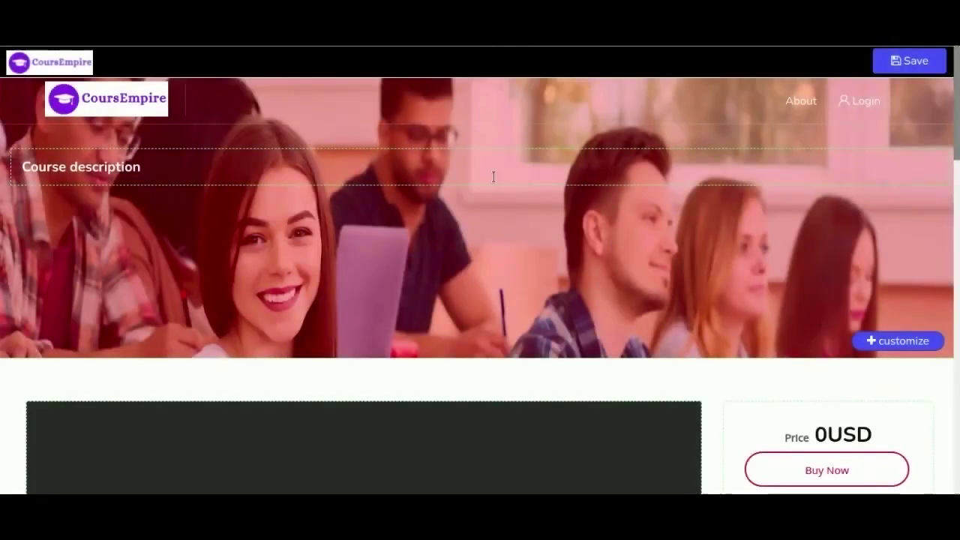
click(356, 166)
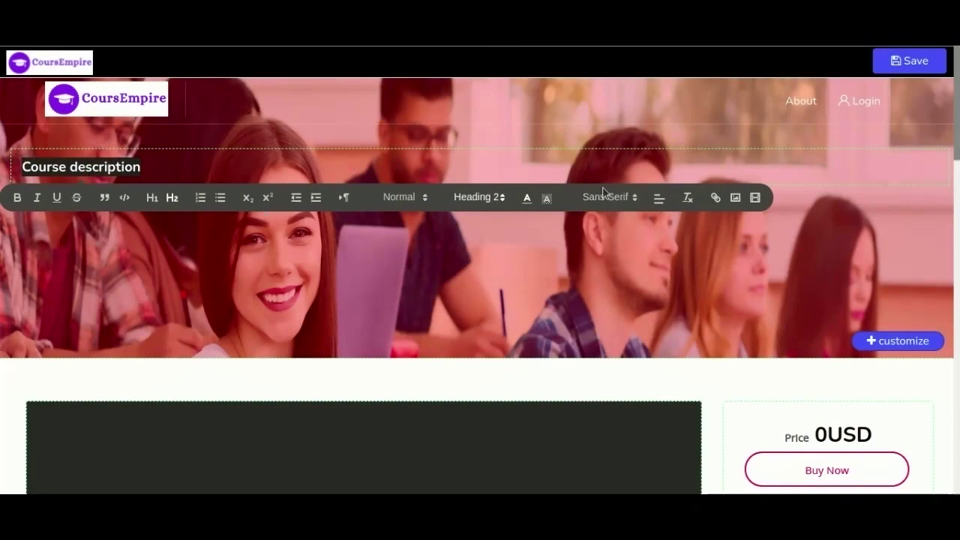
click(659, 201)
click(663, 237)
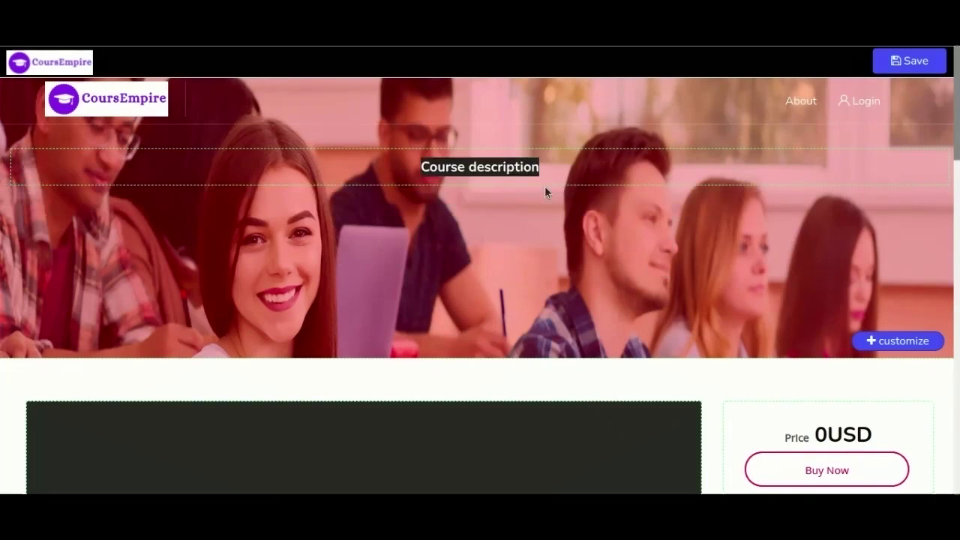
double_click(502, 167)
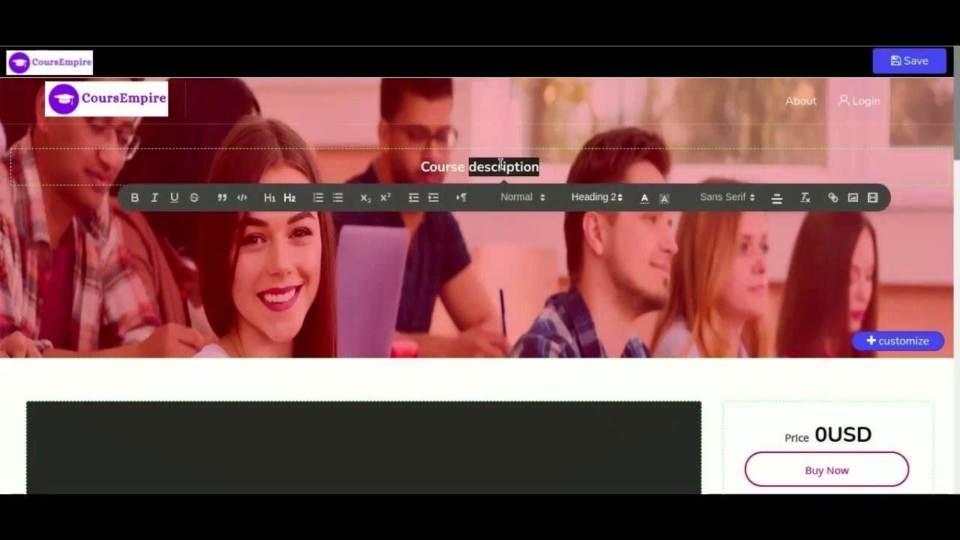
triple_click(502, 167)
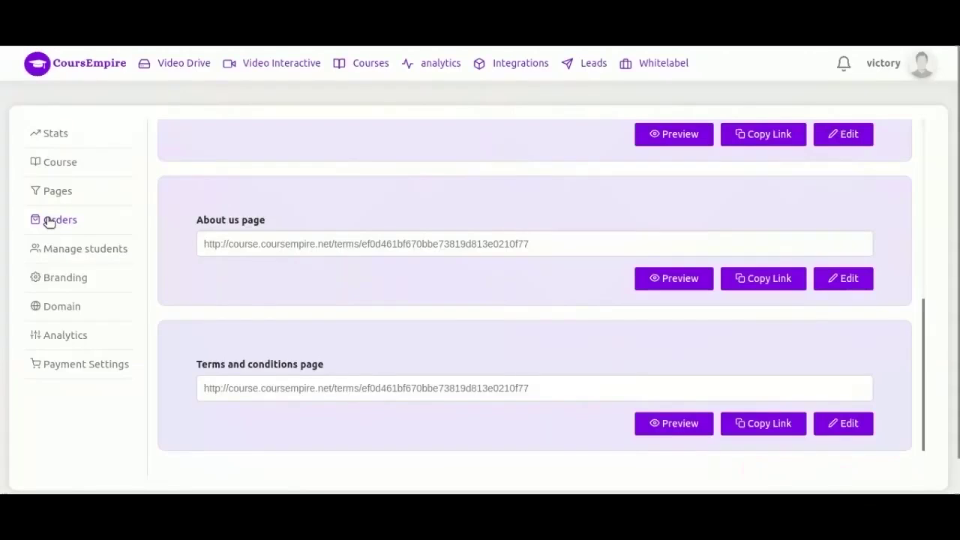
Look through the course's orders, its student list with the blank new-student form, and its branding section without adding anything
click(49, 222)
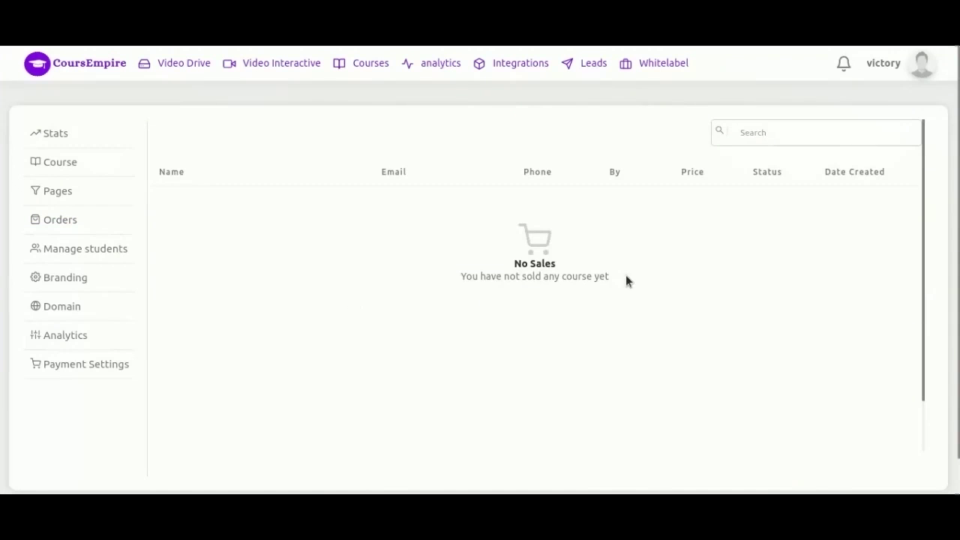
click(95, 249)
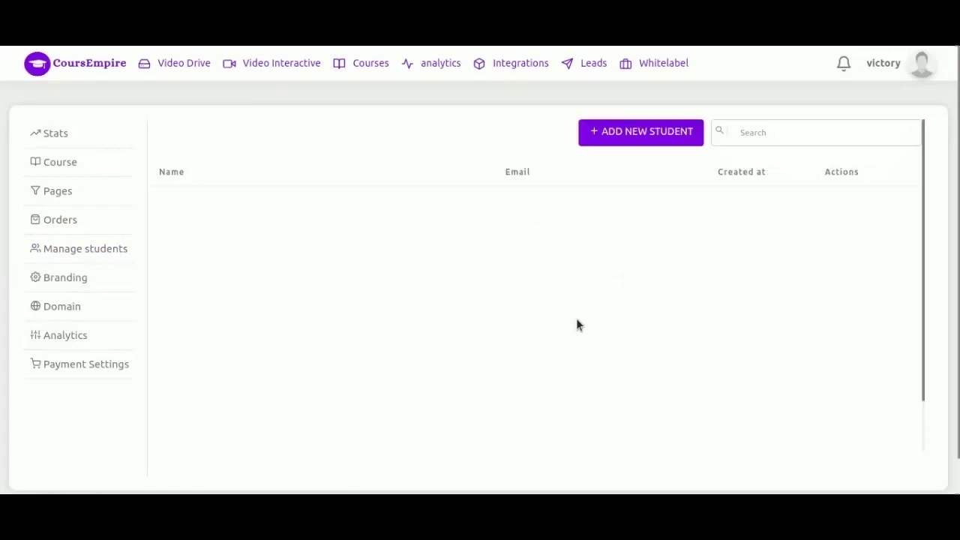
click(639, 140)
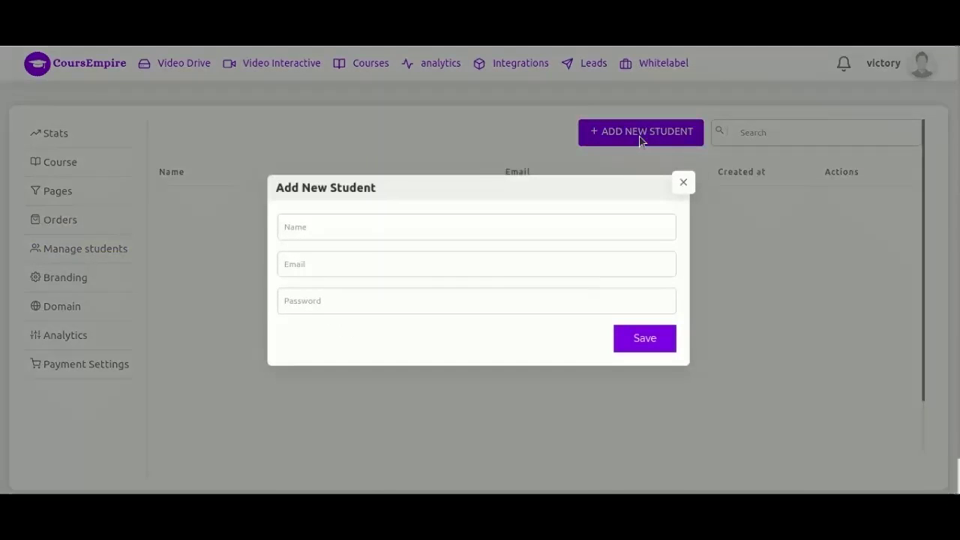
click(686, 185)
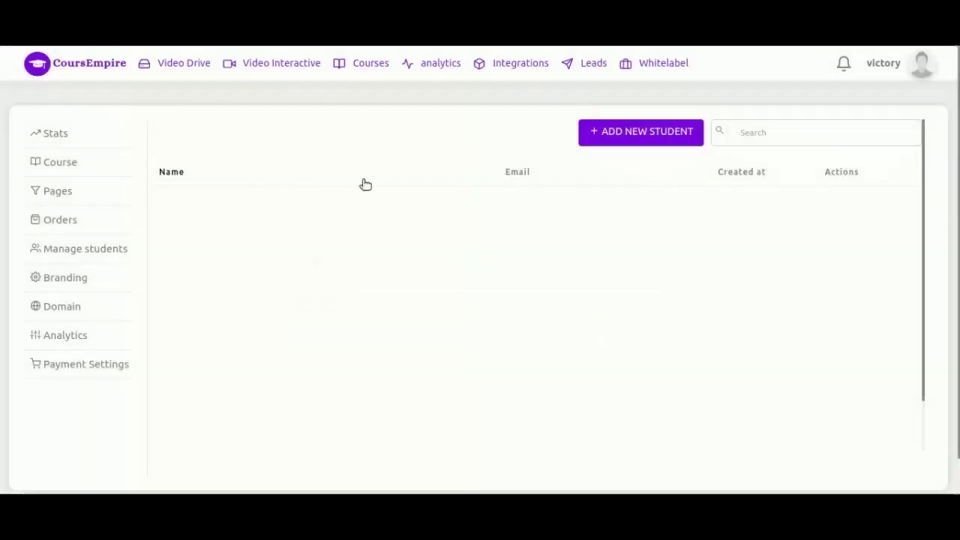
click(48, 281)
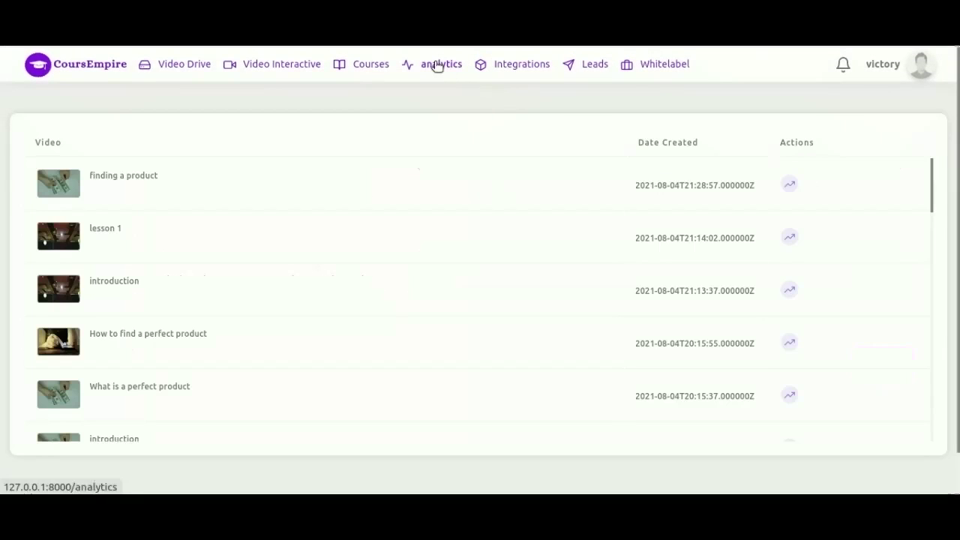
Open the analytics of the "finding a product" video and examine the watchers along its traffic graph and its world heatmap
click(439, 66)
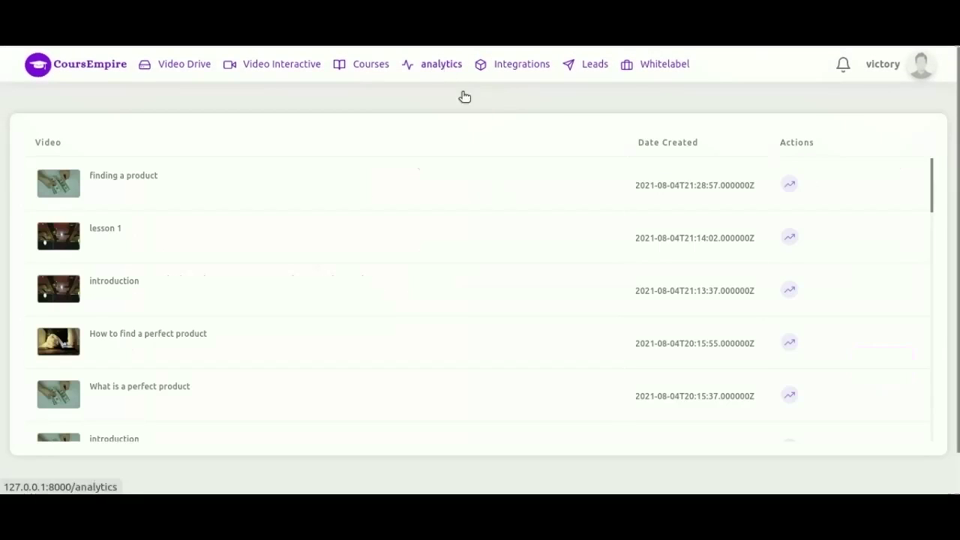
click(791, 188)
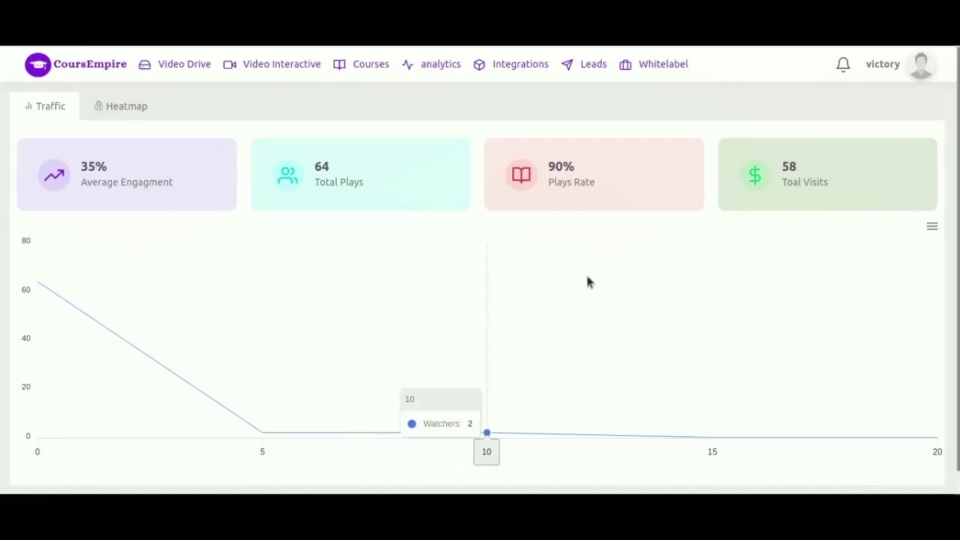
mouse_move(291, 434)
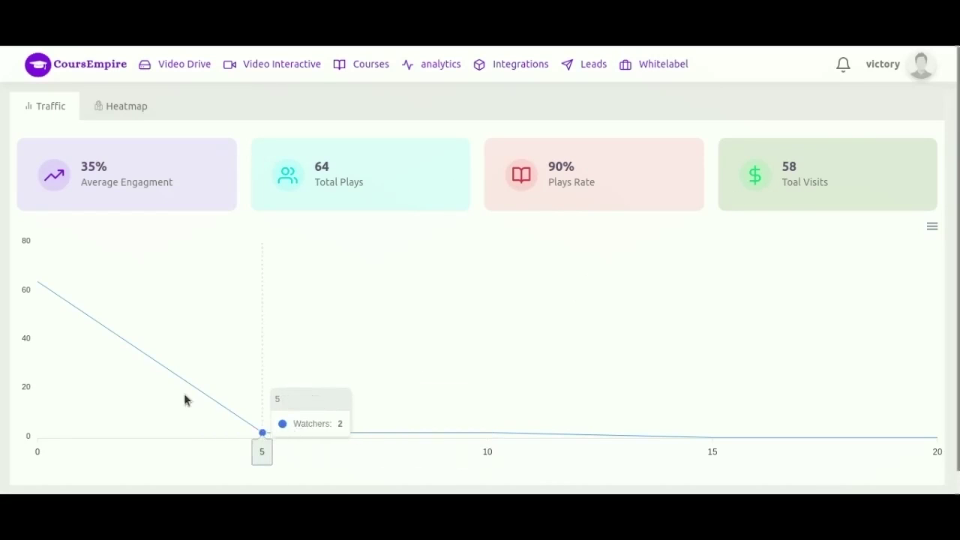
mouse_move(72, 329)
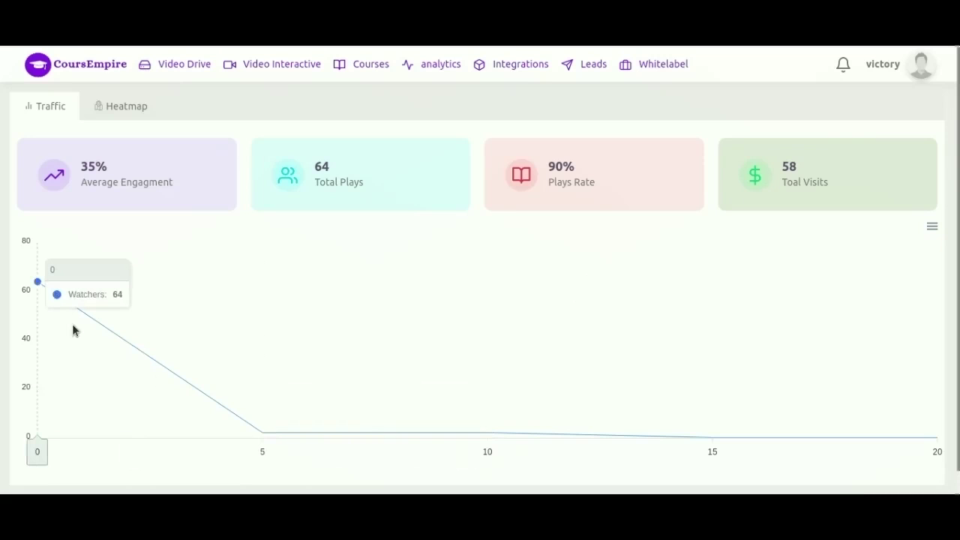
mouse_move(475, 428)
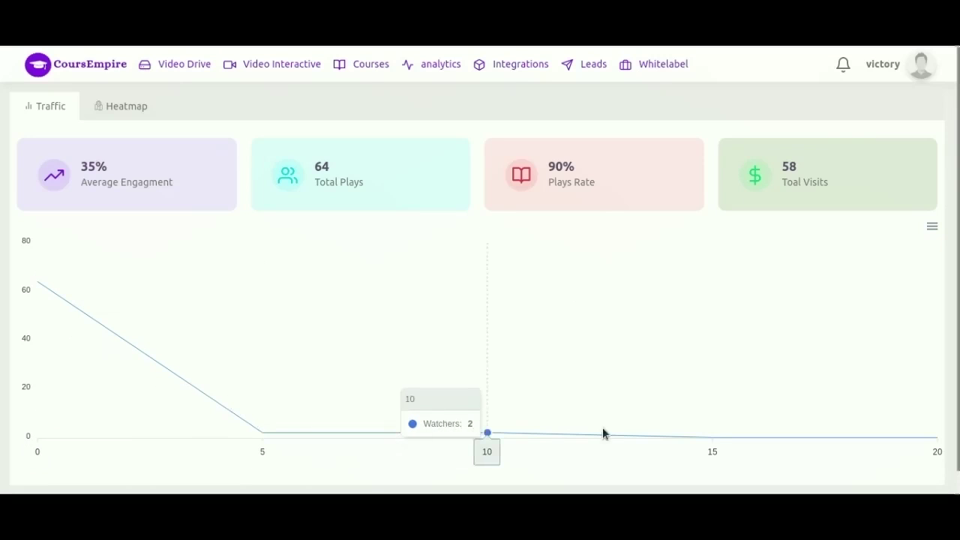
mouse_move(697, 441)
mouse_move(890, 438)
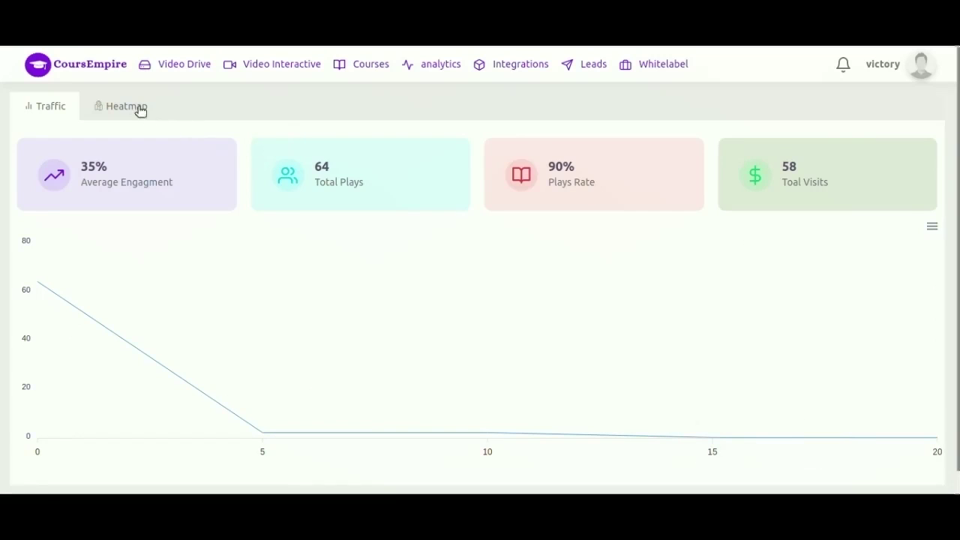
click(105, 108)
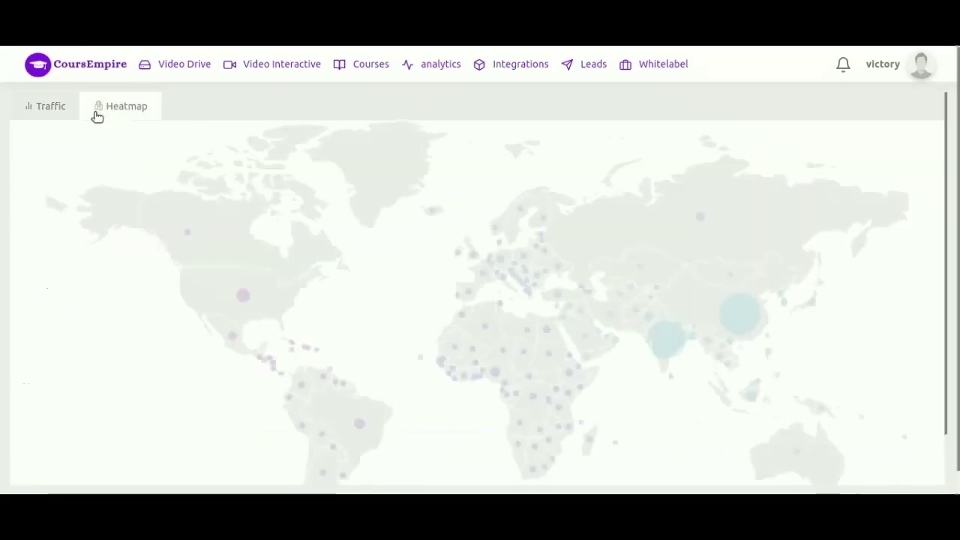